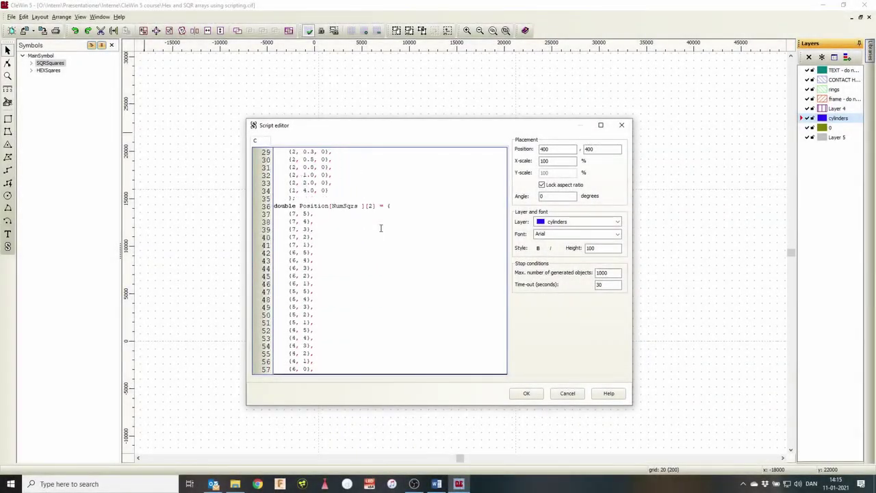
{"action": "scroll", "coordinate": [380, 228], "scroll_direction": "down", "scroll_amount": 1}
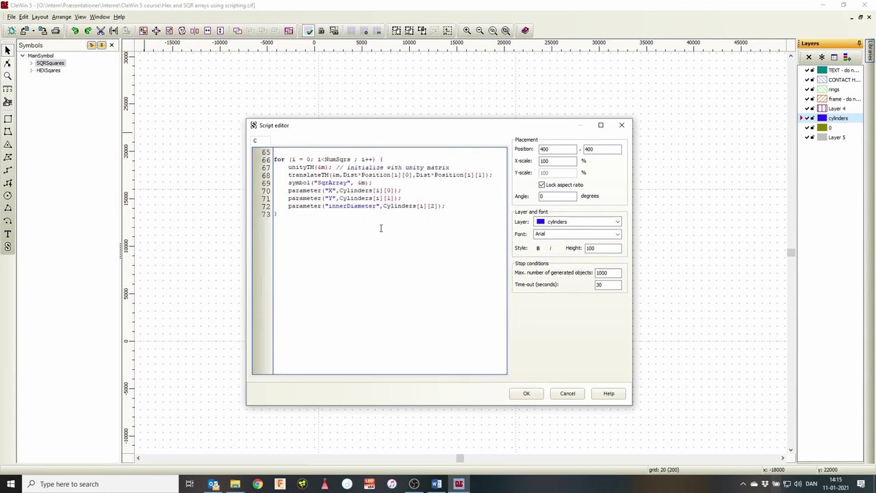
- Run the array script to generate the SqrArray cells filled with circles, then zoom into them
{"action": "left_click", "coordinate": [527, 395]}
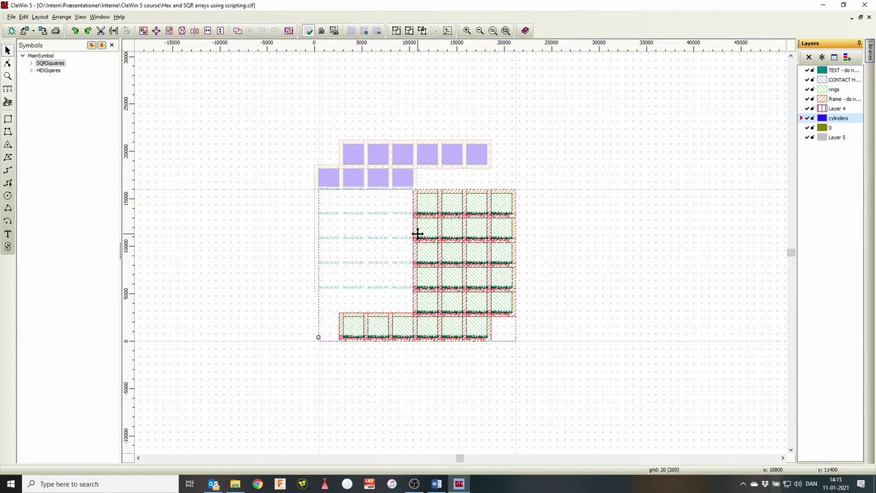
{"action": "scroll", "coordinate": [452, 255], "scroll_direction": "up", "scroll_amount": 5}
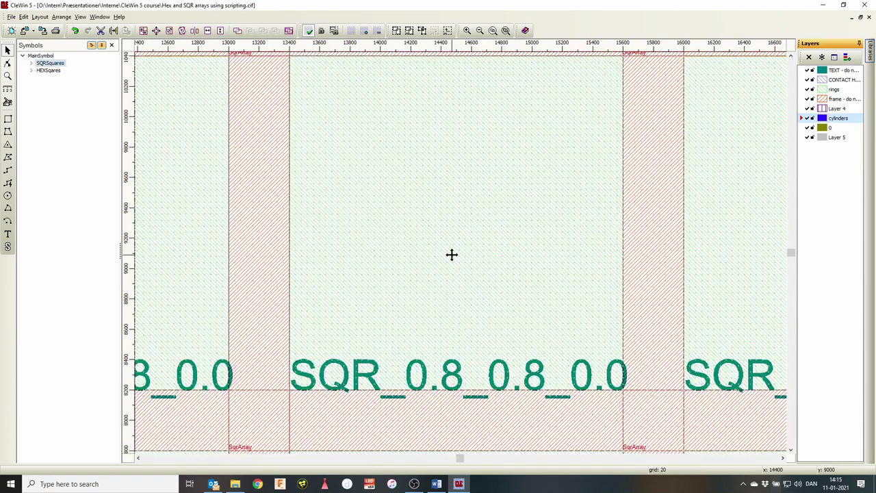
{"action": "scroll", "coordinate": [452, 254], "scroll_direction": "up", "scroll_amount": 8}
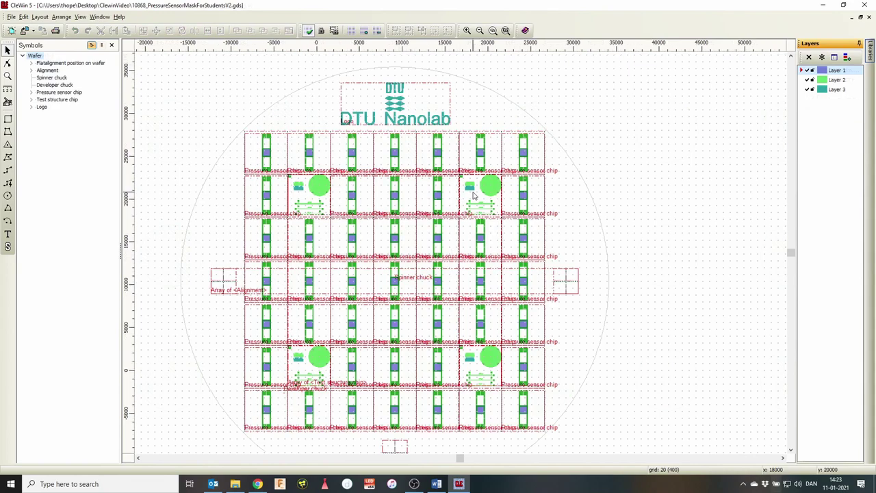
{"action": "scroll", "coordinate": [471, 181], "scroll_direction": "up", "scroll_amount": 2}
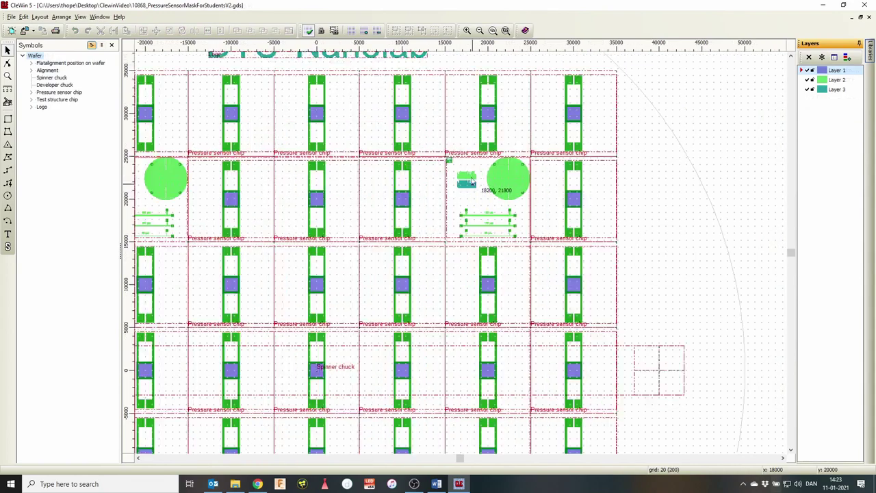
{"action": "scroll", "coordinate": [471, 182], "scroll_direction": "up", "scroll_amount": 6}
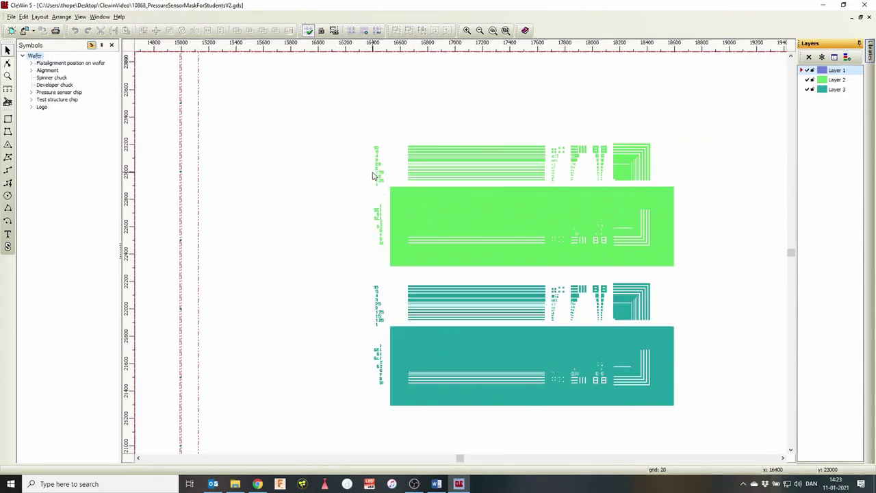
{"action": "scroll", "coordinate": [373, 176], "scroll_direction": "up", "scroll_amount": 5}
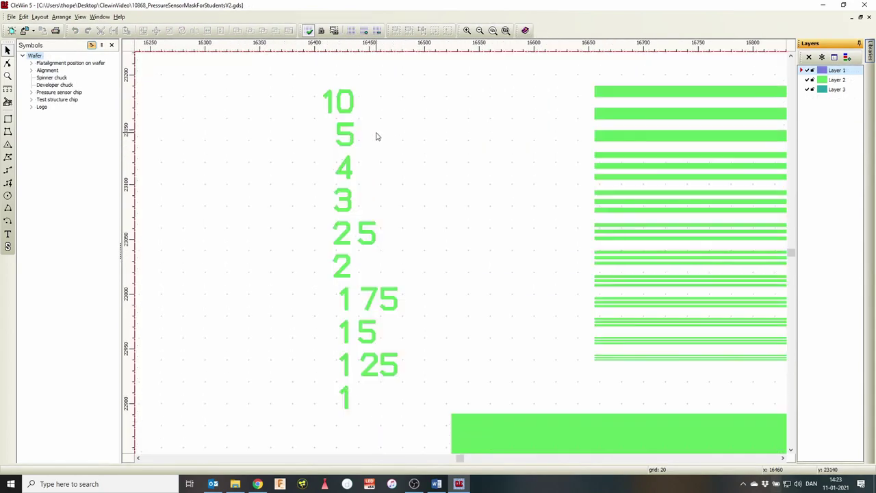
{"action": "scroll", "coordinate": [406, 163], "scroll_direction": "down", "scroll_amount": 3}
{"action": "scroll", "coordinate": [486, 247], "scroll_direction": "down", "scroll_amount": 1}
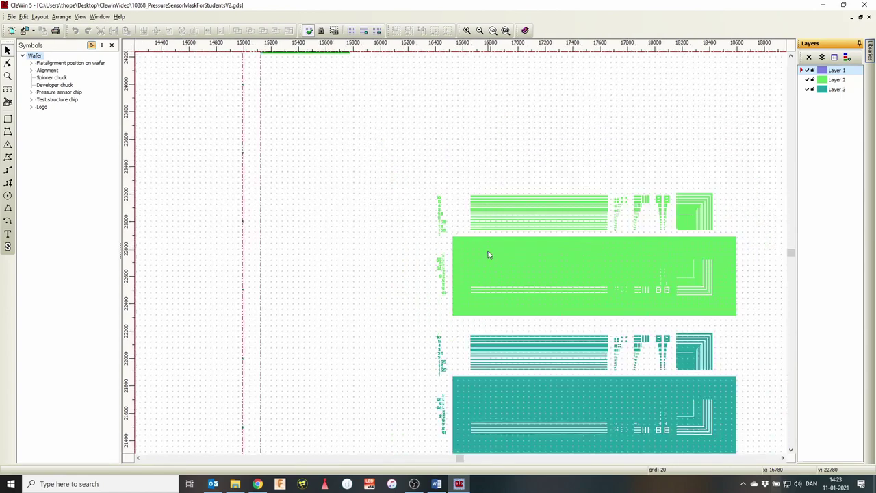
{"action": "scroll", "coordinate": [409, 133], "scroll_direction": "down", "scroll_amount": 2}
{"action": "scroll", "coordinate": [405, 128], "scroll_direction": "up", "scroll_amount": 3}
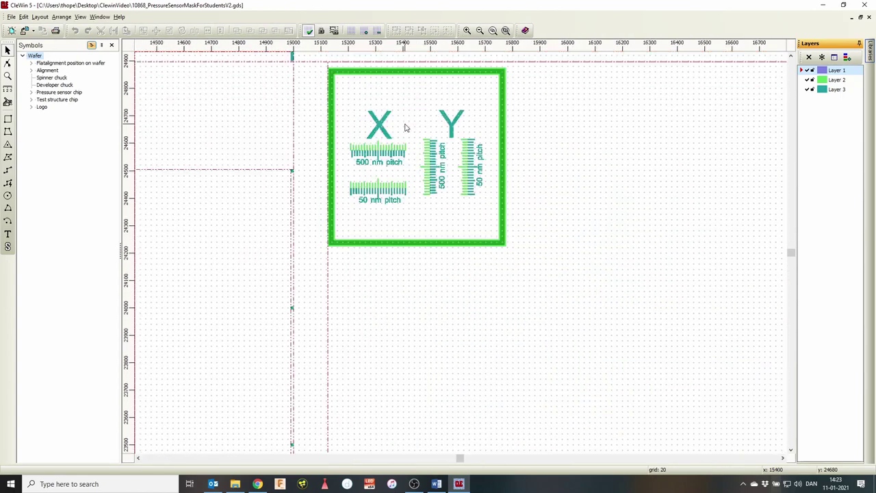
{"action": "scroll", "coordinate": [405, 128], "scroll_direction": "up", "scroll_amount": 2}
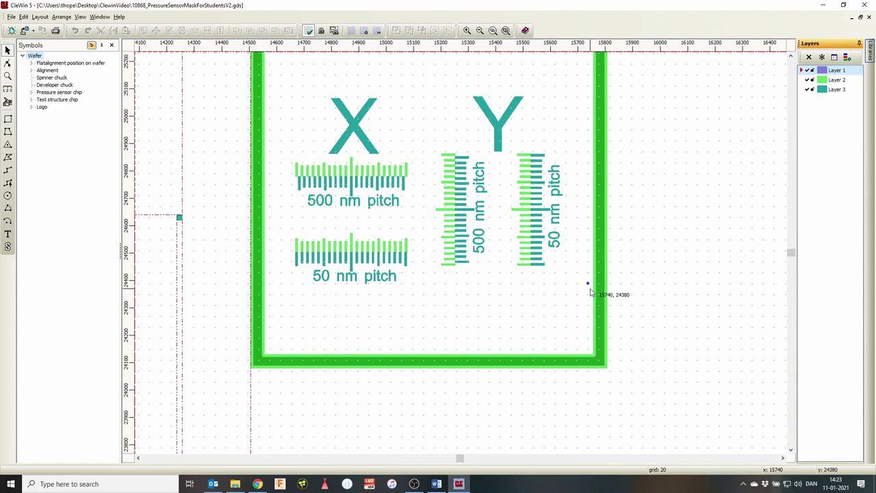
{"action": "scroll", "coordinate": [593, 288], "scroll_direction": "down", "scroll_amount": 1}
{"action": "scroll", "coordinate": [593, 289], "scroll_direction": "down", "scroll_amount": 1}
{"action": "scroll", "coordinate": [443, 203], "scroll_direction": "down", "scroll_amount": 8}
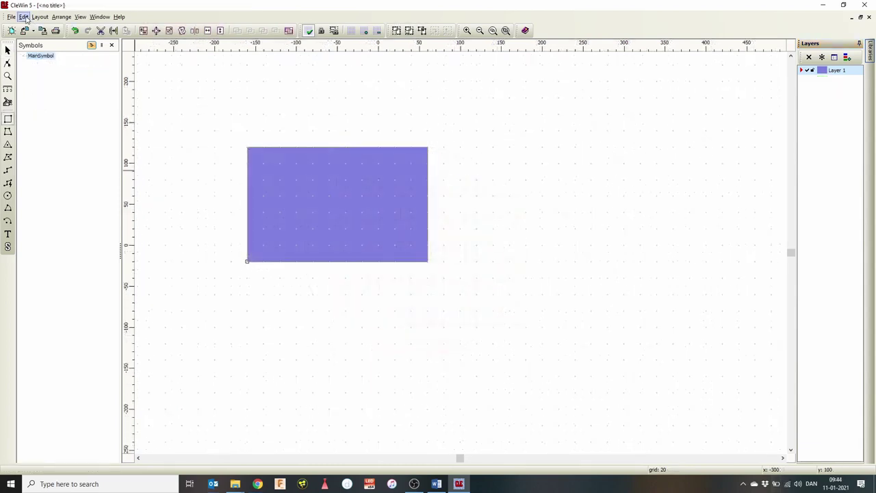
- Open the rectangle's Properties window from the Edit menu and move it aside
{"action": "left_click", "coordinate": [24, 16]}
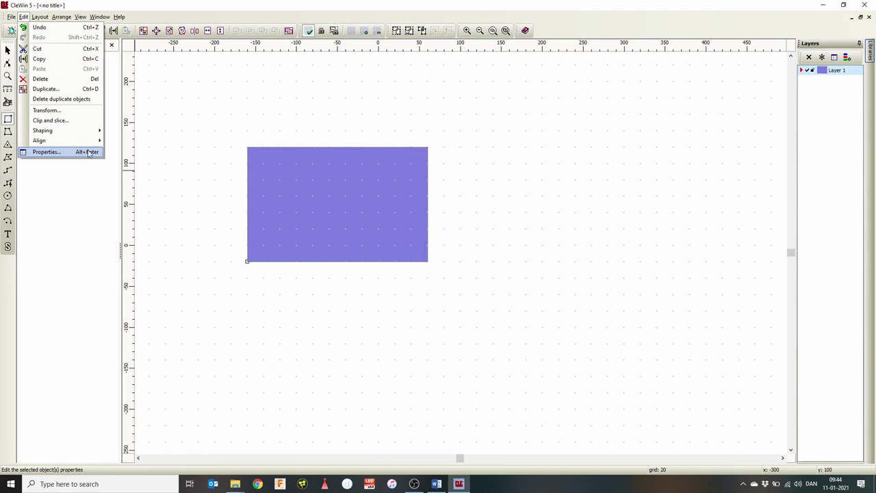
{"action": "left_click", "coordinate": [88, 152]}
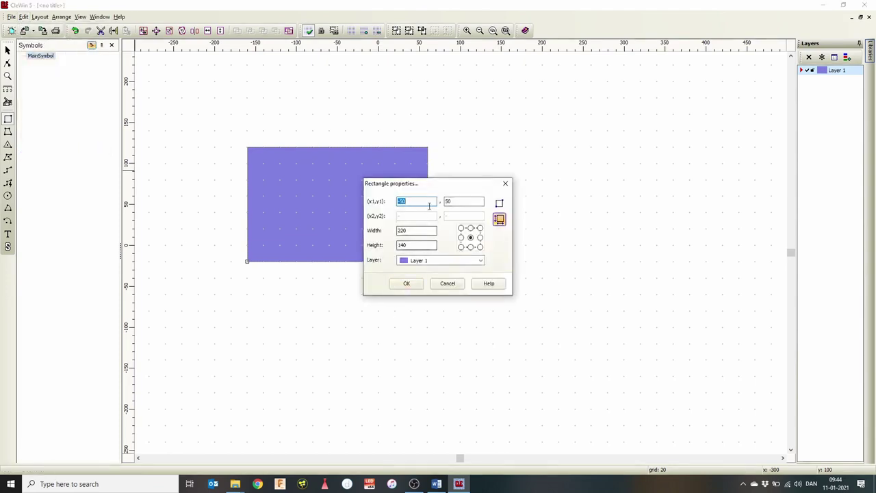
{"action": "left_click_drag", "start_coordinate": [429, 185], "coordinate": [442, 200]}
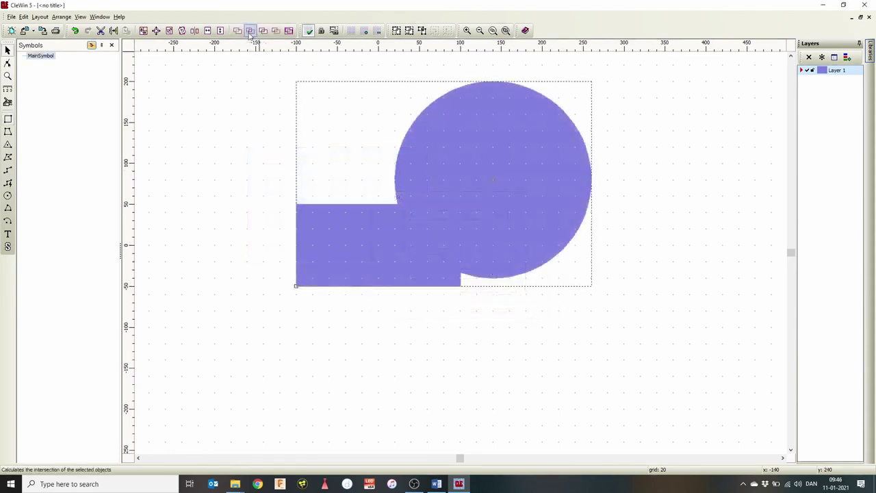
- Try Intersection on the rectangle and circle, undo it, then XOR them into one polygon
{"action": "left_click", "coordinate": [250, 30]}
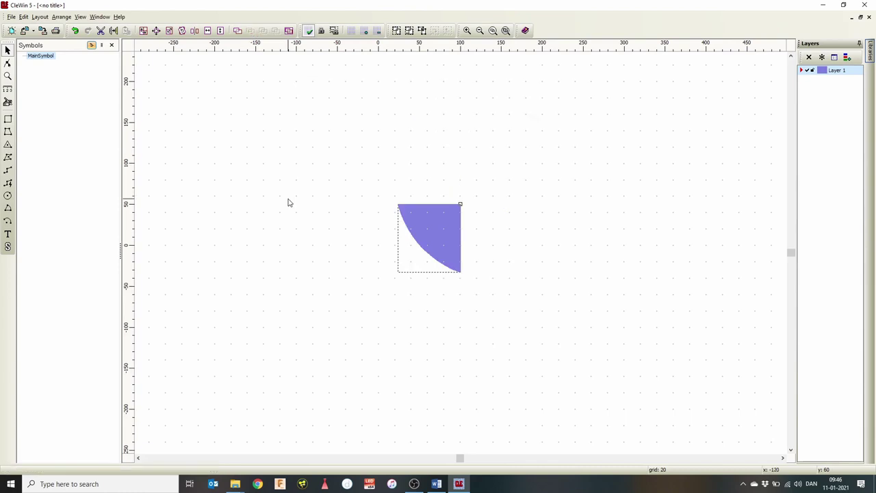
{"action": "key", "text": "ctrl+z"}
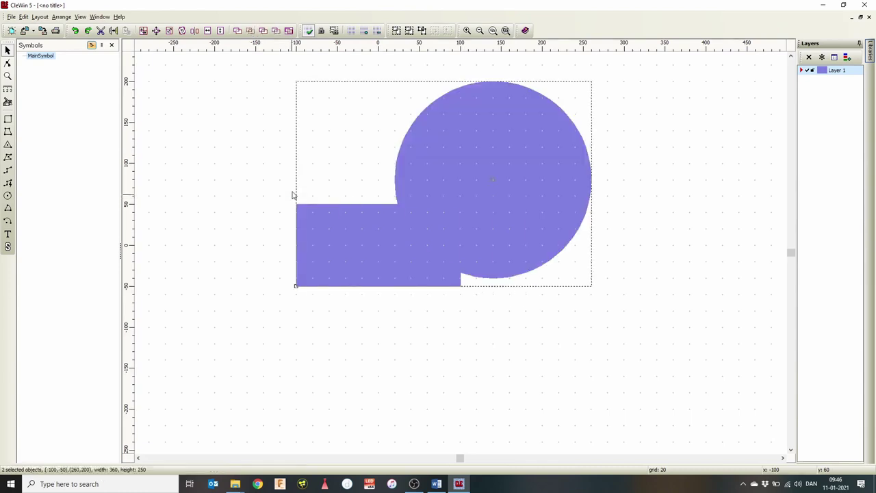
{"action": "left_click", "coordinate": [264, 31]}
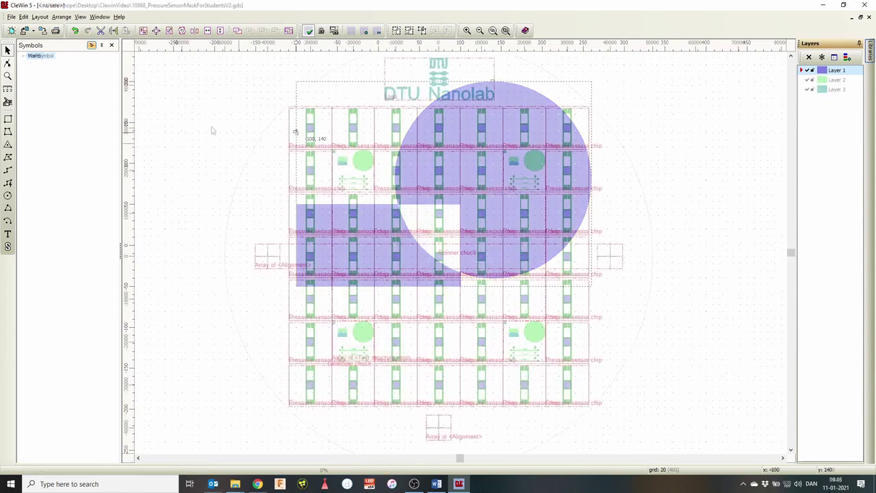
- Expand the Wafer, Alignment and Pressure sensor chip entries in the Symbols tree
{"action": "left_click", "coordinate": [22, 56]}
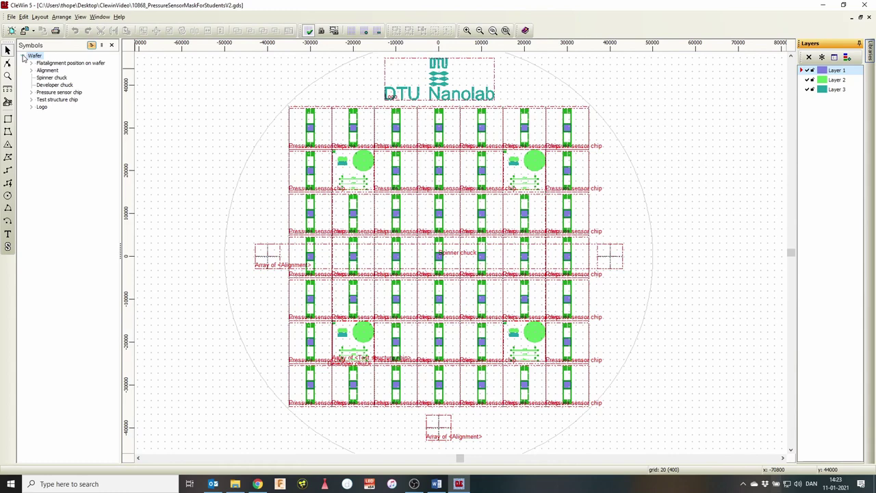
{"action": "left_click", "coordinate": [31, 70]}
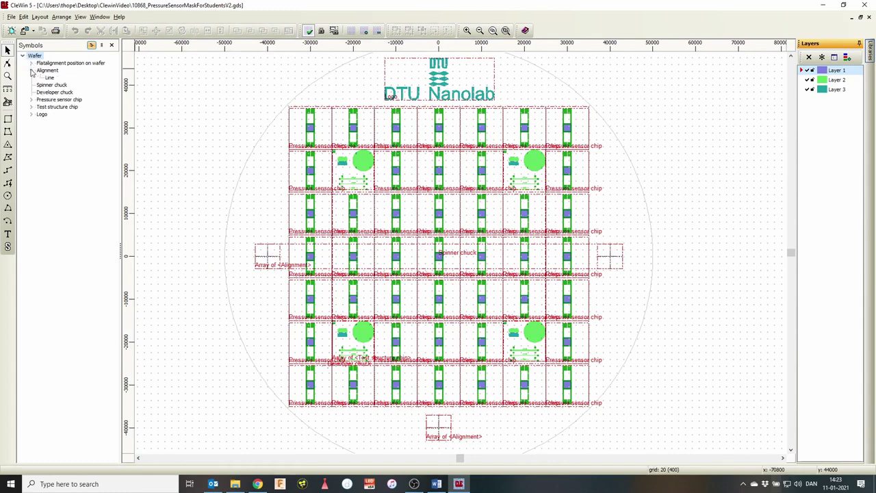
{"action": "left_click", "coordinate": [31, 100]}
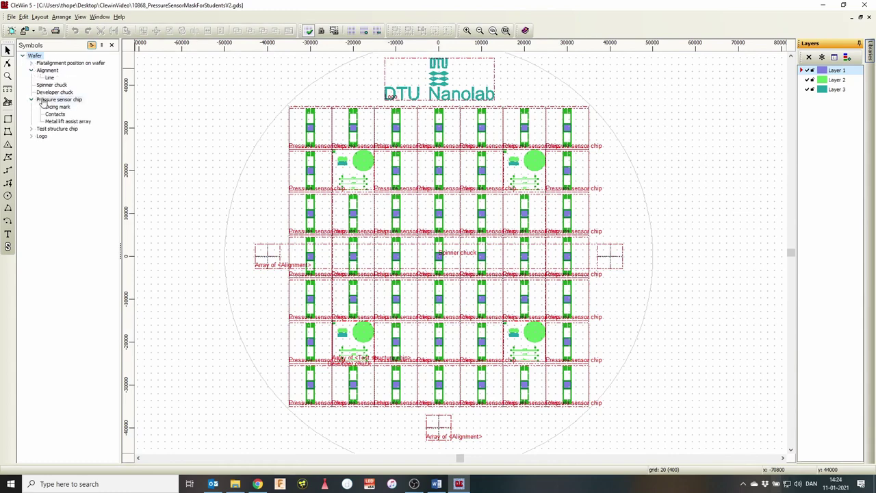
- View the Pressure sensor chip, Dicing mark, Contacts and Metal lift assist array layouts in turn
{"action": "double_click", "coordinate": [50, 100]}
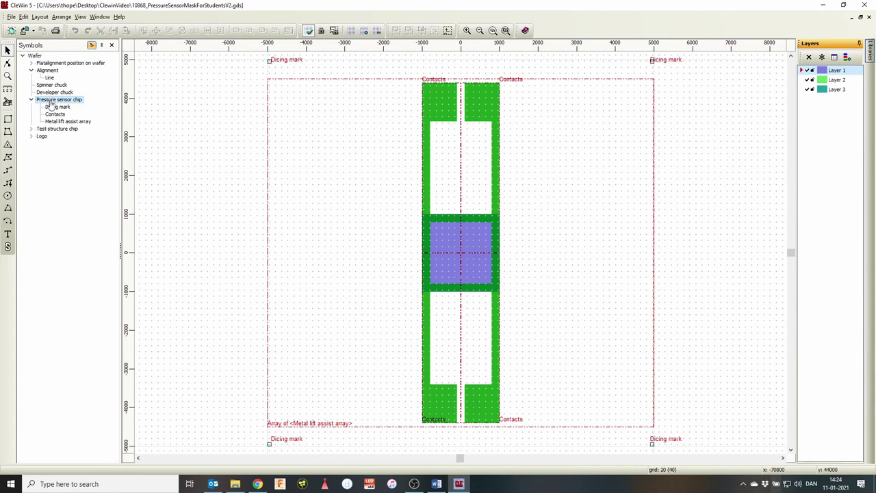
{"action": "double_click", "coordinate": [54, 108]}
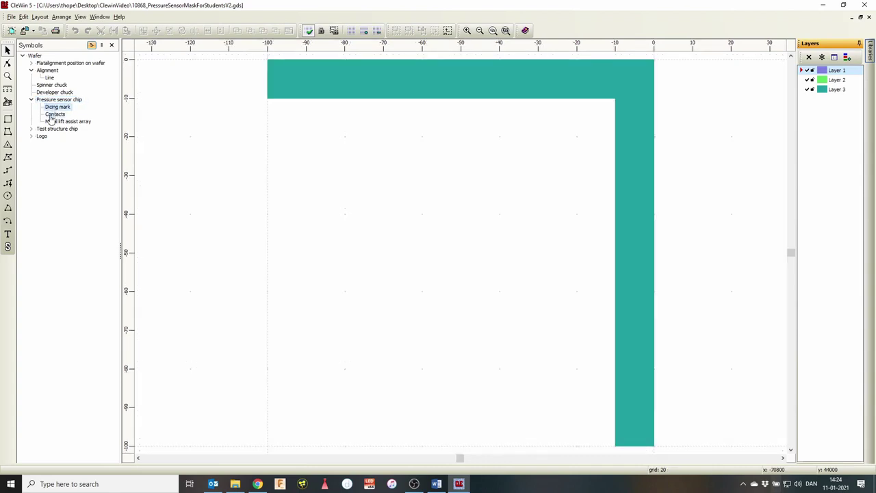
{"action": "double_click", "coordinate": [50, 116]}
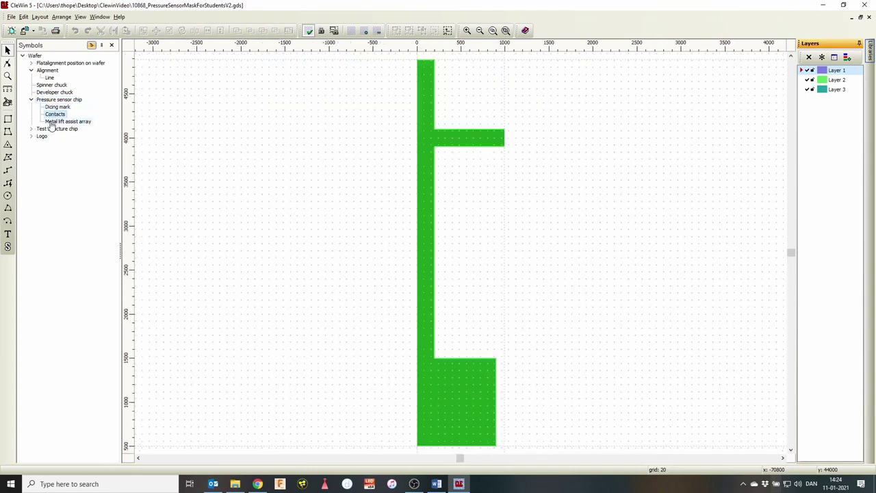
{"action": "double_click", "coordinate": [52, 122]}
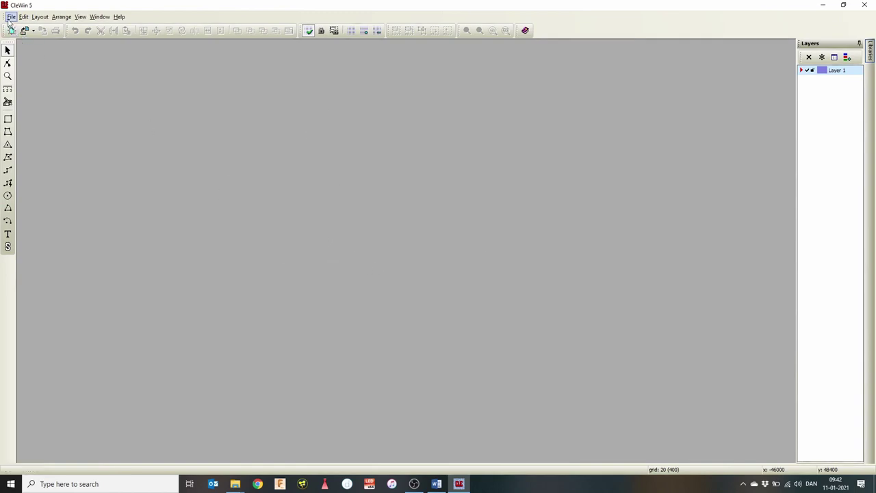
- Create a new blank layout with File > New and open the View menu
{"action": "left_click", "coordinate": [11, 17]}
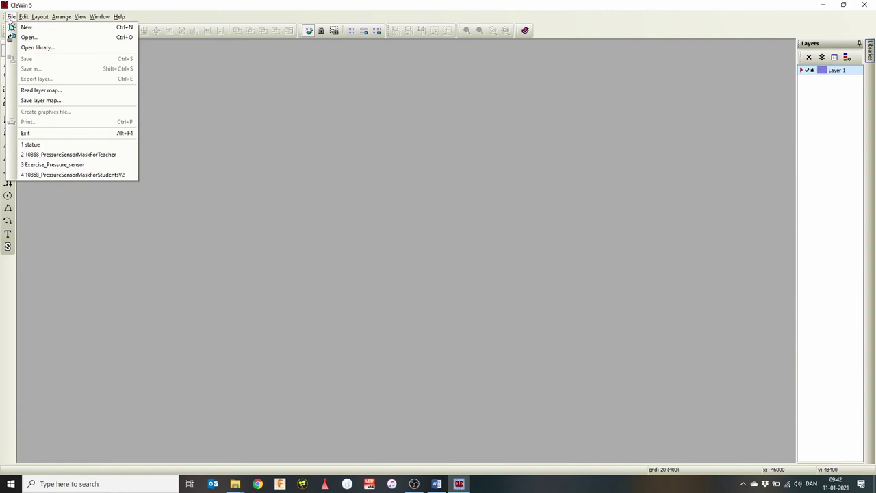
{"action": "left_click", "coordinate": [26, 28]}
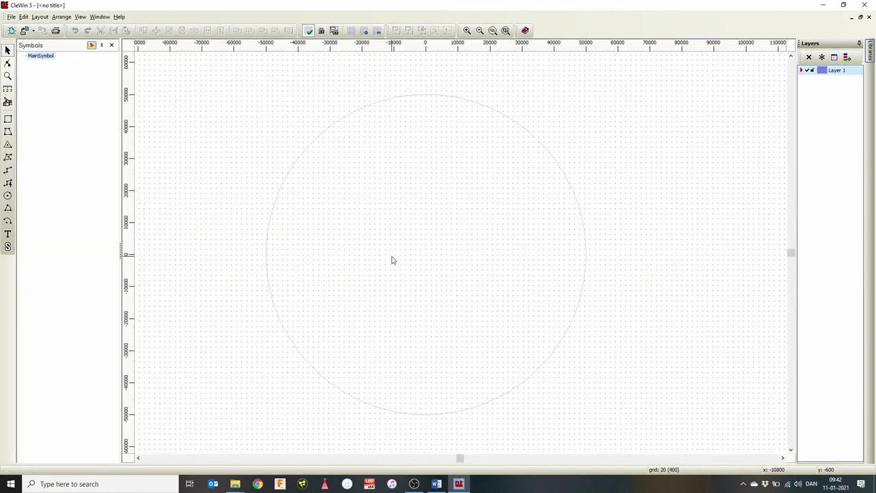
{"action": "scroll", "coordinate": [392, 260], "scroll_direction": "down", "scroll_amount": 1}
{"action": "scroll", "coordinate": [392, 260], "scroll_direction": "up", "scroll_amount": 1}
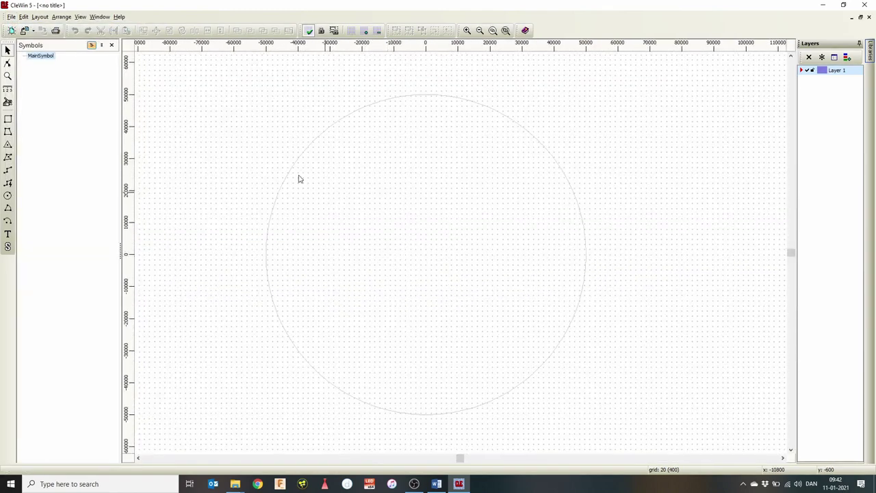
{"action": "left_click", "coordinate": [61, 17]}
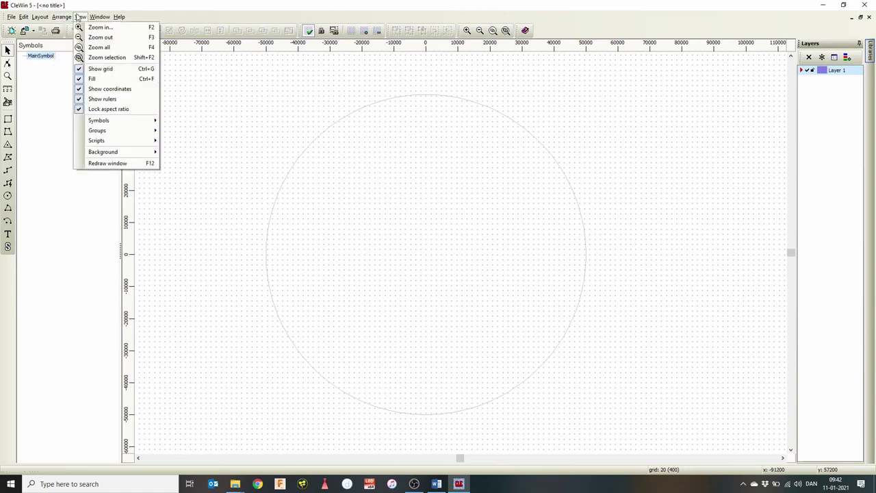
- In Background settings, keep mask dimensions off and show the 100 mm (4 inch) wafer outline
{"action": "mouse_move", "coordinate": [123, 152]}
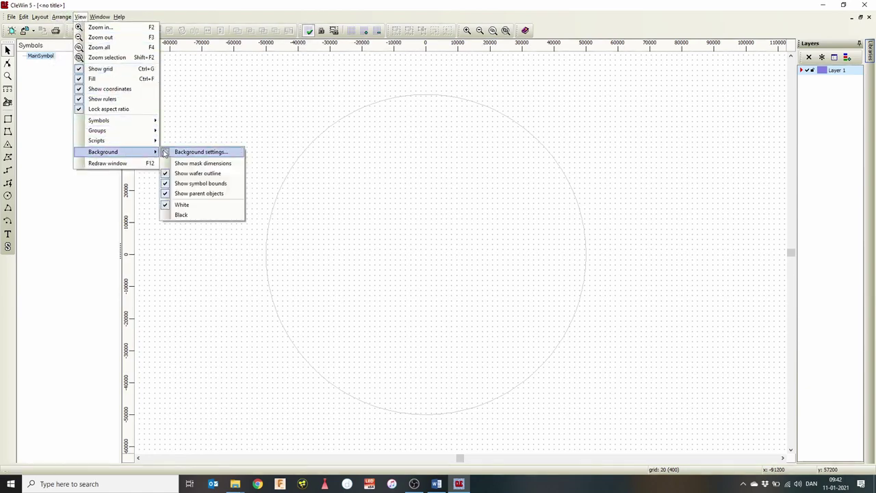
{"action": "left_click", "coordinate": [189, 153]}
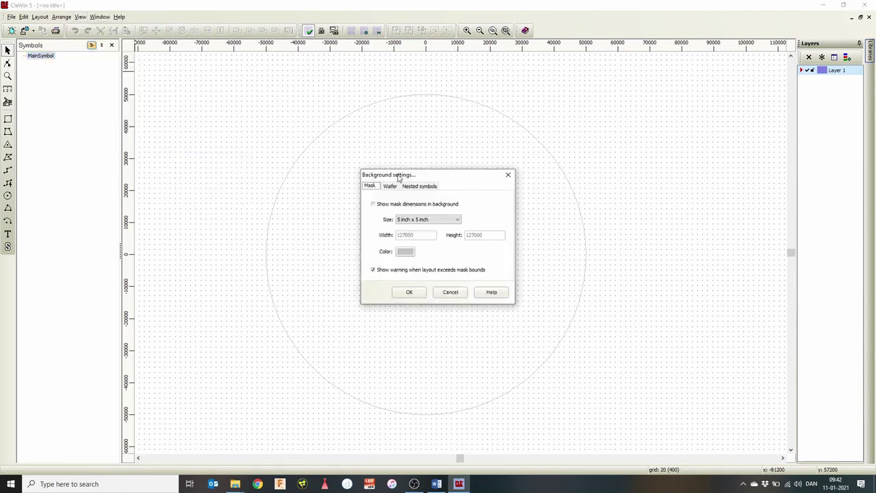
{"action": "left_click_drag", "start_coordinate": [399, 178], "coordinate": [645, 180]}
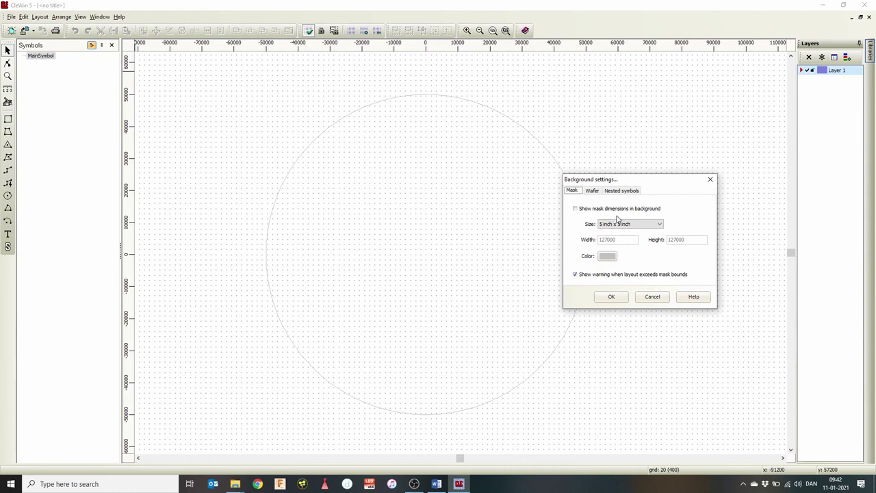
{"action": "left_click", "coordinate": [576, 209]}
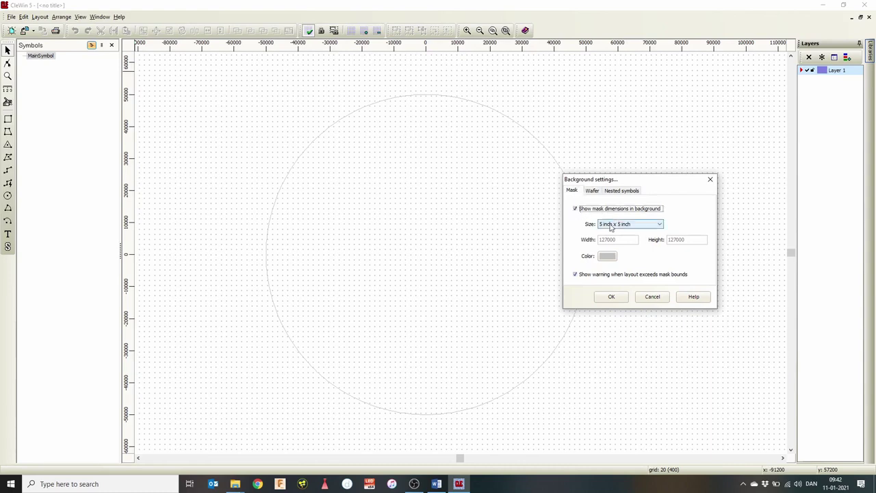
{"action": "left_click", "coordinate": [577, 210]}
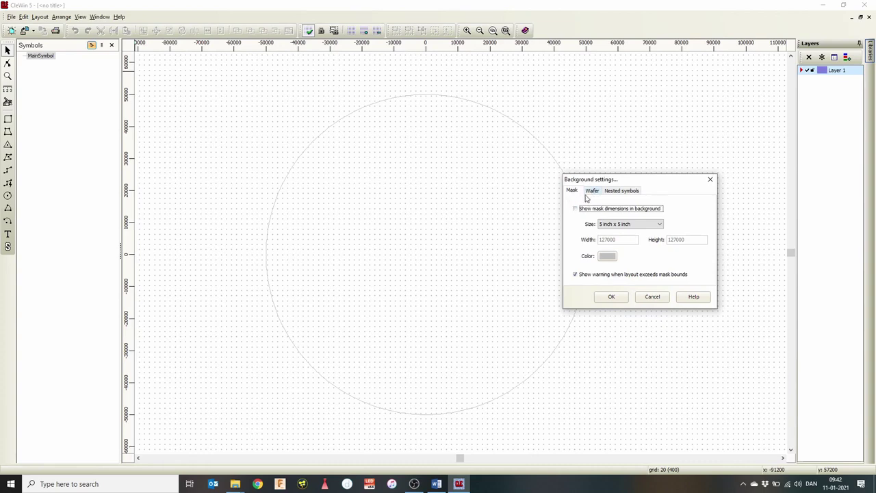
{"action": "left_click", "coordinate": [591, 191]}
{"action": "left_click", "coordinate": [575, 210]}
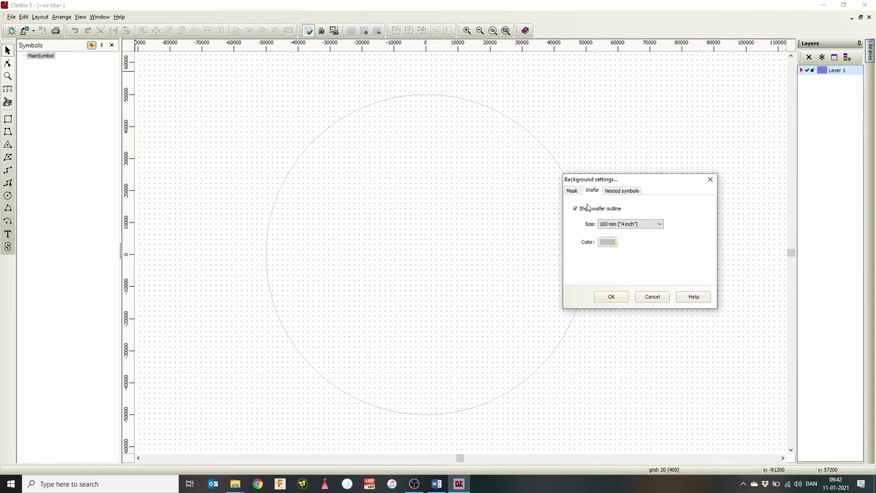
{"action": "left_click", "coordinate": [612, 297]}
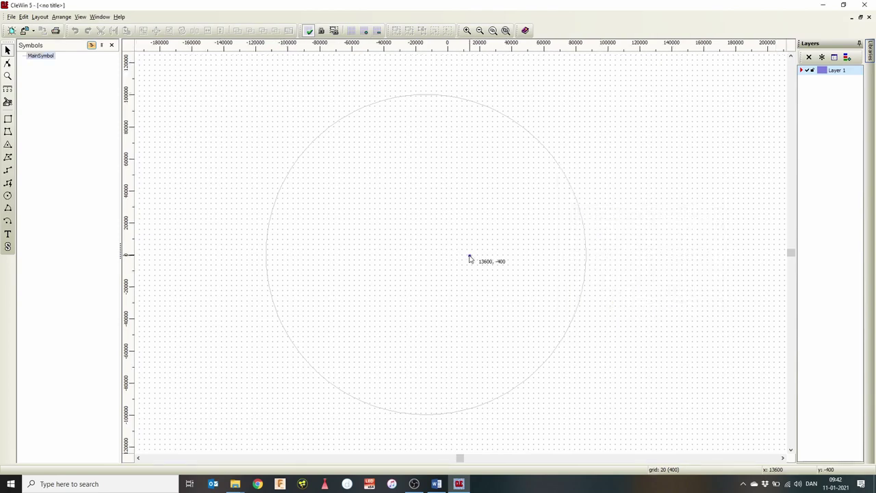
{"action": "scroll", "coordinate": [469, 254], "scroll_direction": "down", "scroll_amount": 1}
{"action": "scroll", "coordinate": [464, 255], "scroll_direction": "up", "scroll_amount": 1}
{"action": "scroll", "coordinate": [465, 255], "scroll_direction": "down", "scroll_amount": 1}
{"action": "scroll", "coordinate": [454, 244], "scroll_direction": "up", "scroll_amount": 1}
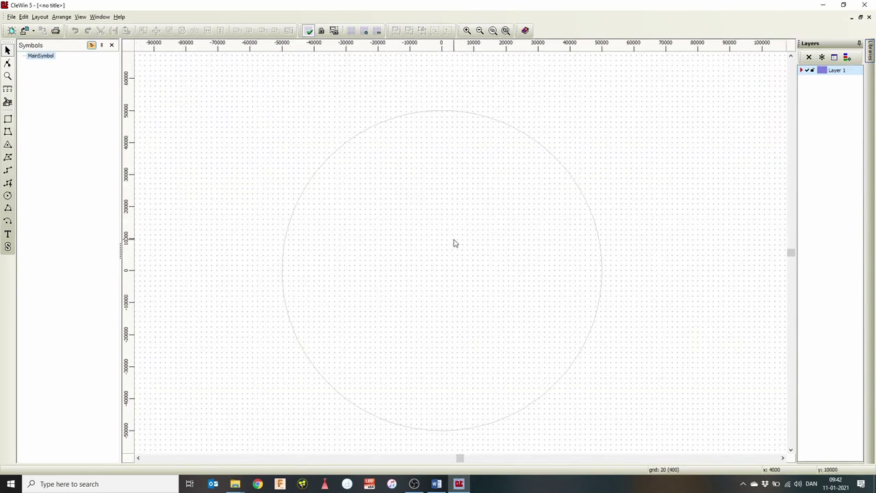
{"action": "left_click", "coordinate": [8, 119]}
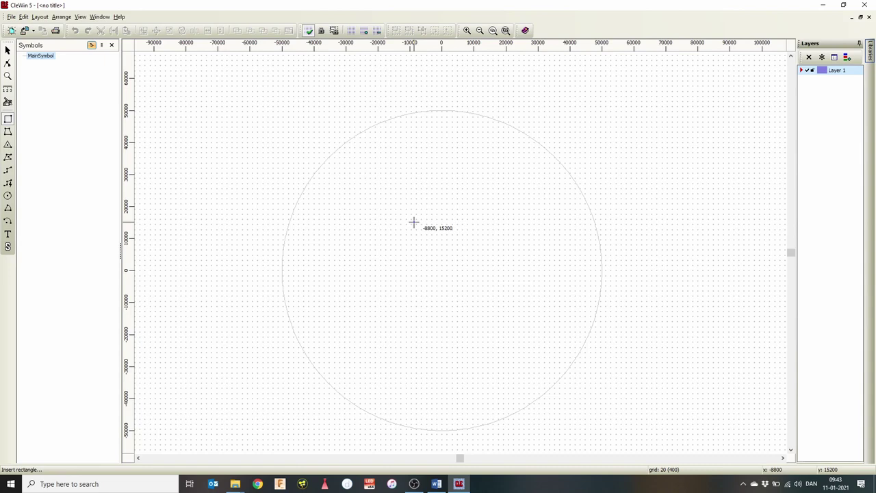
{"action": "left_click_drag", "start_coordinate": [414, 222], "coordinate": [456, 267]}
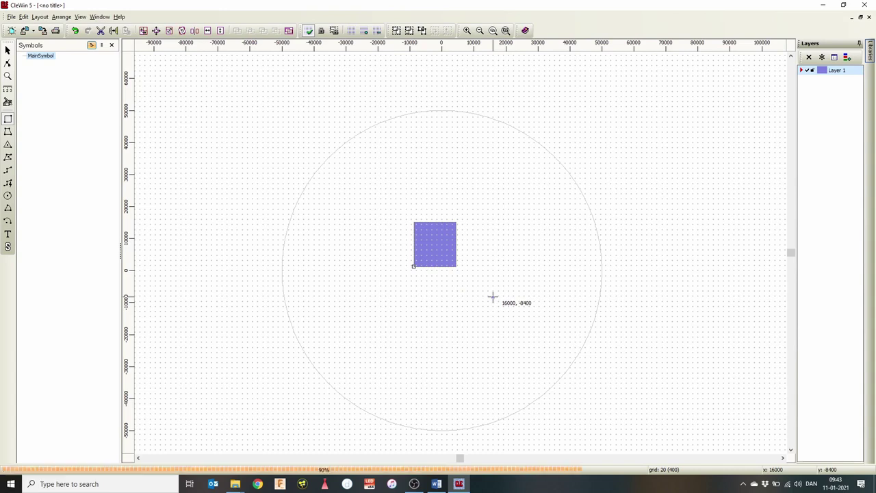
{"action": "key", "text": "Delete"}
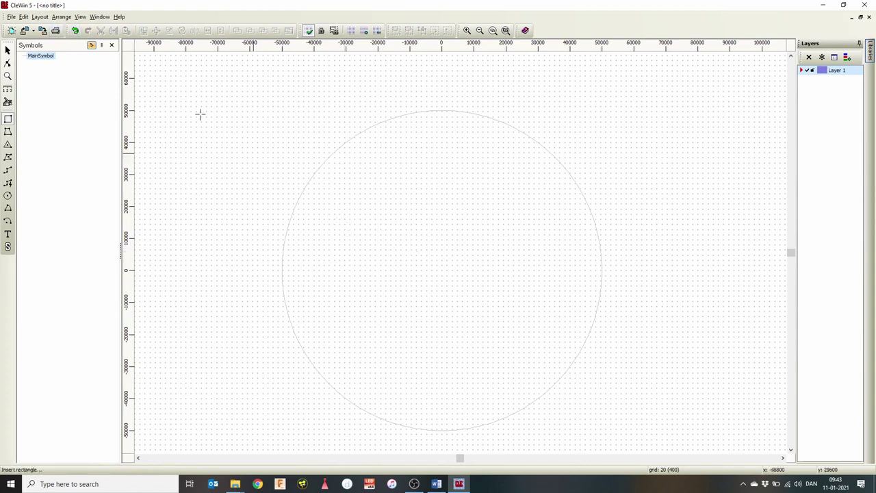
{"action": "left_click", "coordinate": [23, 16]}
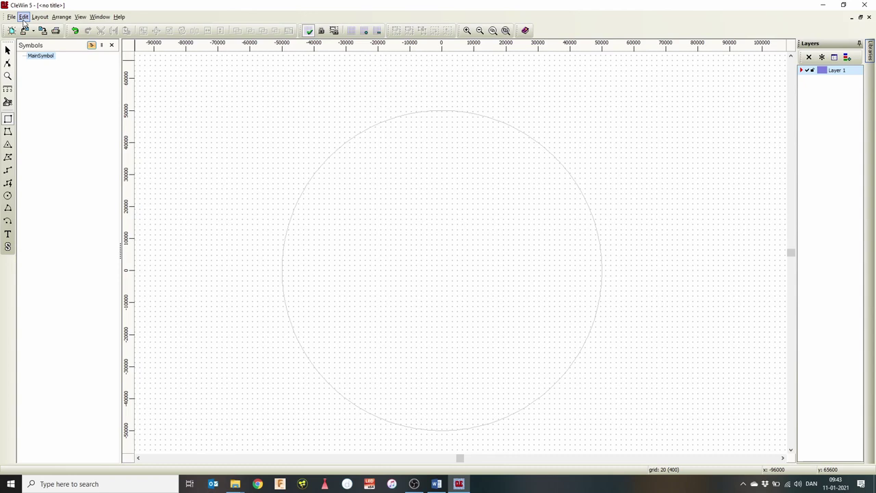
{"action": "mouse_move", "coordinate": [40, 18]}
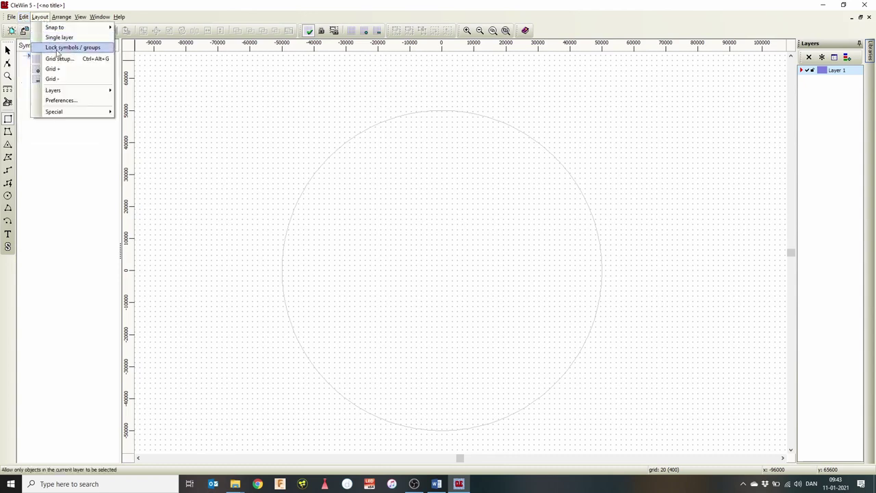
{"action": "left_click", "coordinate": [59, 58]}
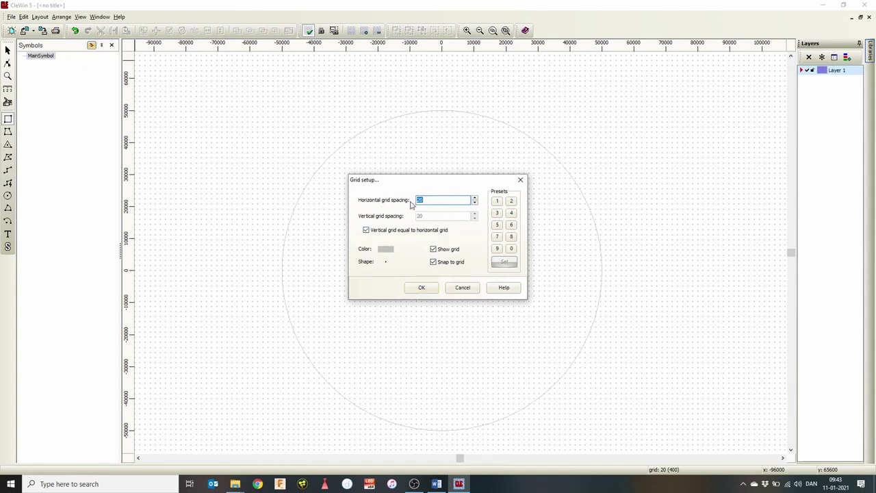
{"action": "left_click", "coordinate": [422, 287]}
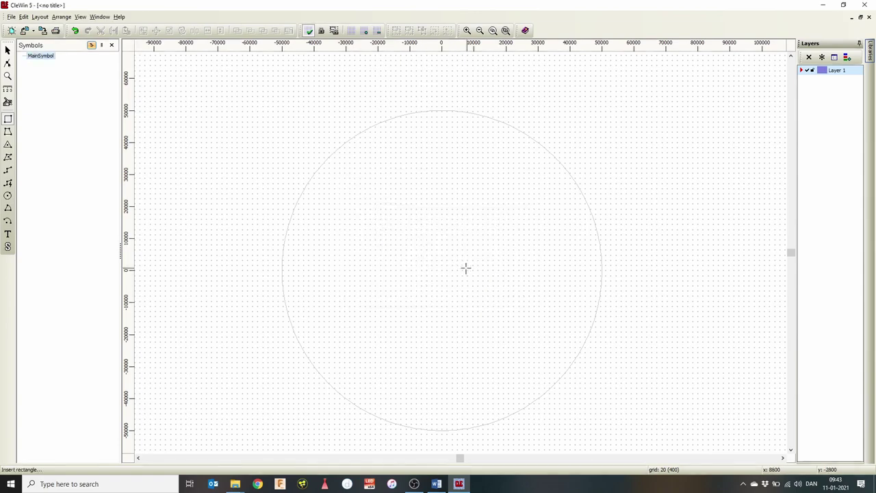
- Zoom in near the origin, draw a 200 × 100 trial rectangle from (-60,-20), then delete it
{"action": "scroll", "coordinate": [446, 271], "scroll_direction": "up", "scroll_amount": 5}
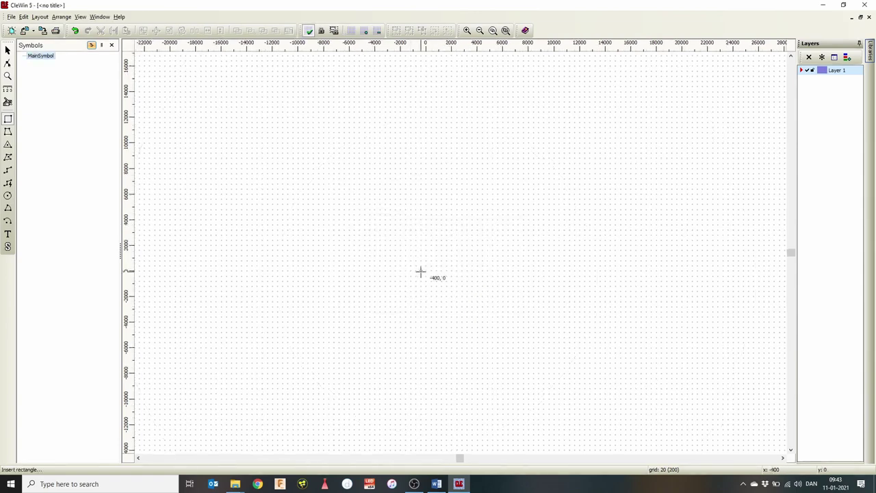
{"action": "scroll", "coordinate": [428, 270], "scroll_direction": "up", "scroll_amount": 3}
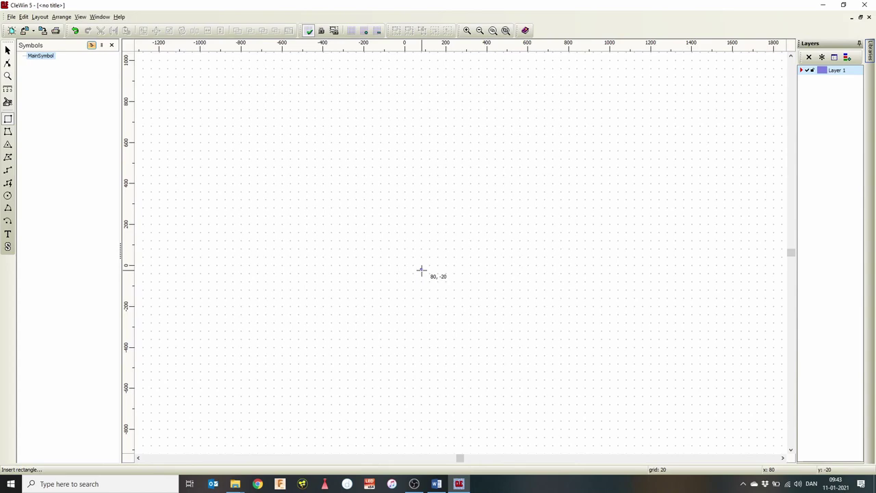
{"action": "scroll", "coordinate": [397, 275], "scroll_direction": "up", "scroll_amount": 1}
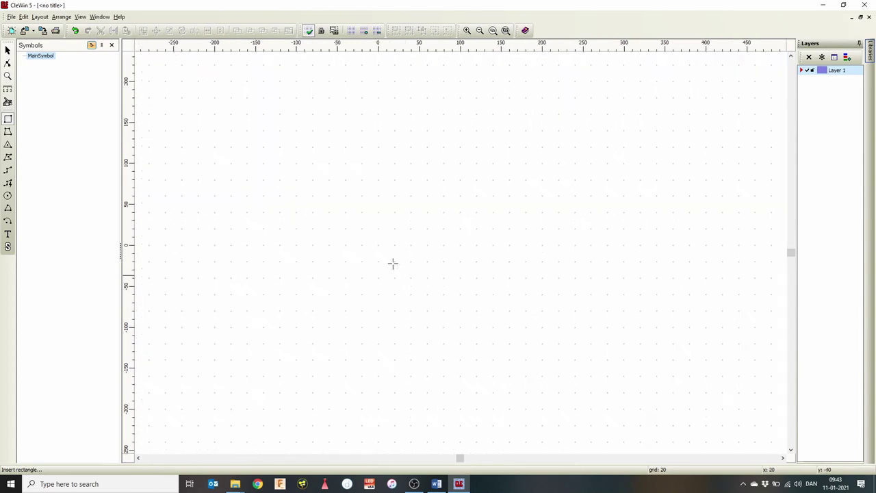
{"action": "left_click", "coordinate": [9, 120]}
{"action": "left_click_drag", "start_coordinate": [329, 182], "coordinate": [493, 260]}
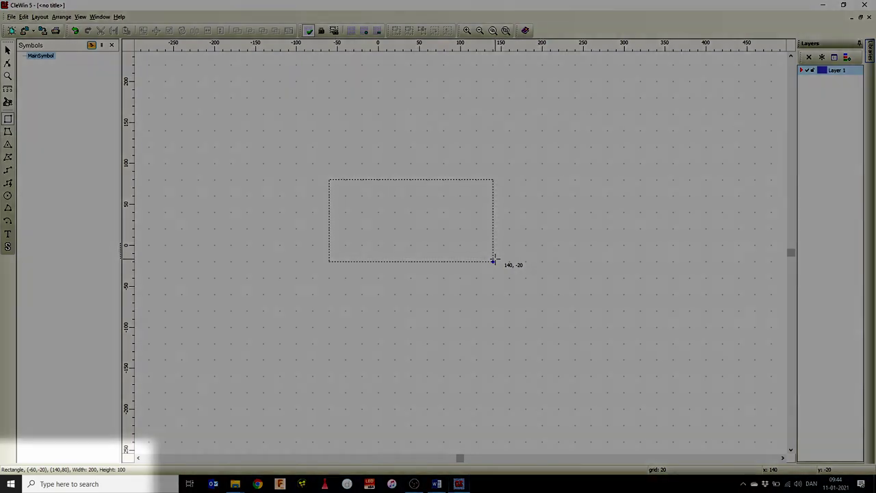
{"action": "left_click_drag", "start_coordinate": [493, 261], "coordinate": [493, 261]}
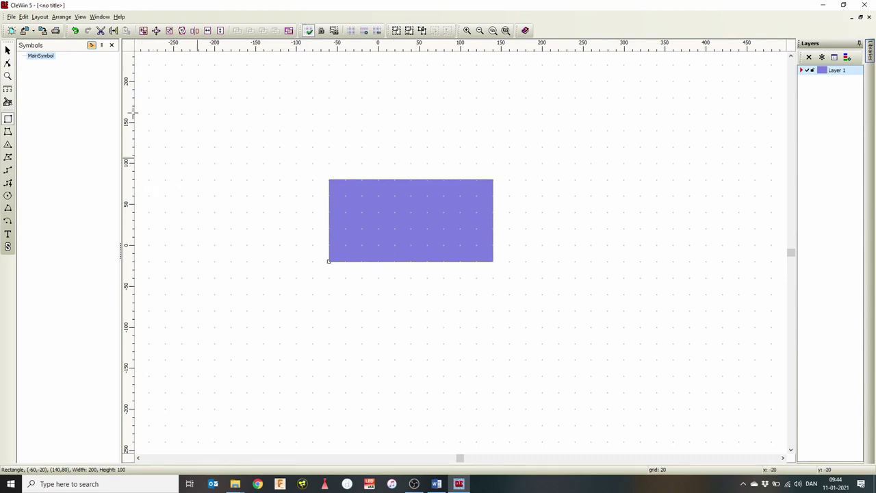
{"action": "key", "text": "Delete"}
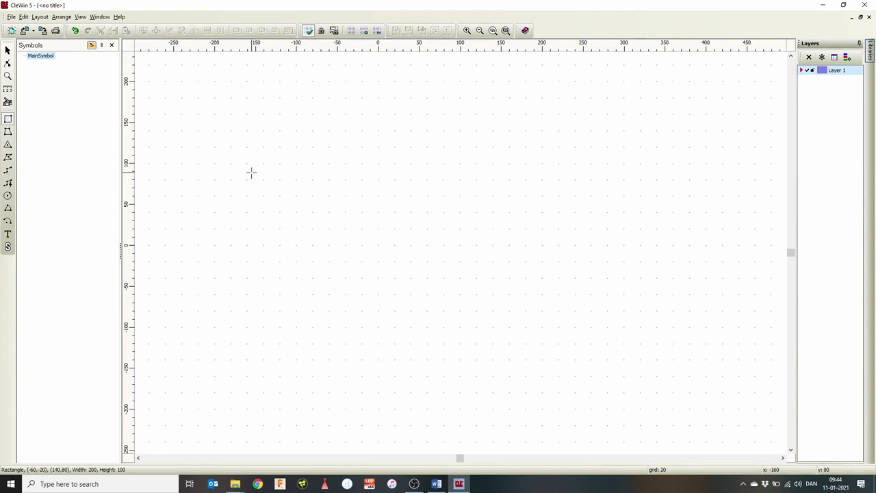
- Draw a new rectangle near the origin with the rectangle tool
{"action": "left_click", "coordinate": [9, 120]}
{"action": "left_click", "coordinate": [247, 261]}
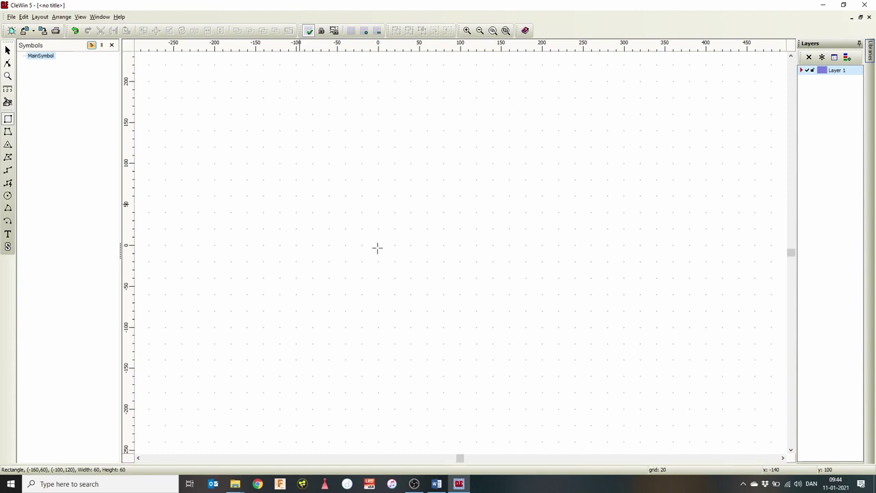
{"action": "left_click", "coordinate": [428, 147]}
{"action": "left_click", "coordinate": [548, 395]}
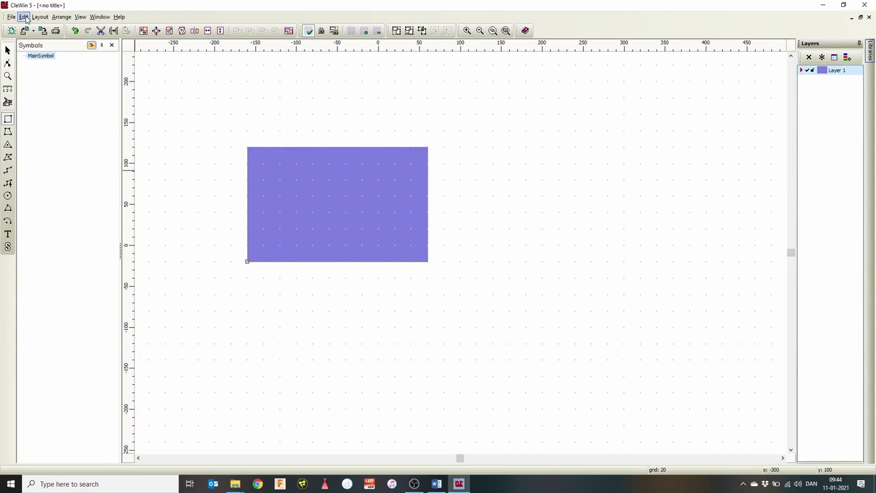
- In the rectangle's Properties, set x1,y1 to 0,0, width 200 and height 100
{"action": "left_click", "coordinate": [24, 17]}
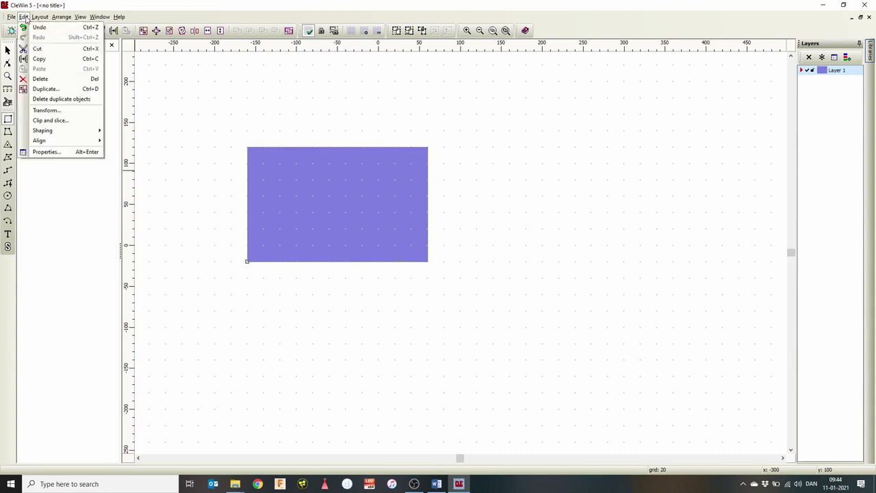
{"action": "left_click", "coordinate": [87, 153]}
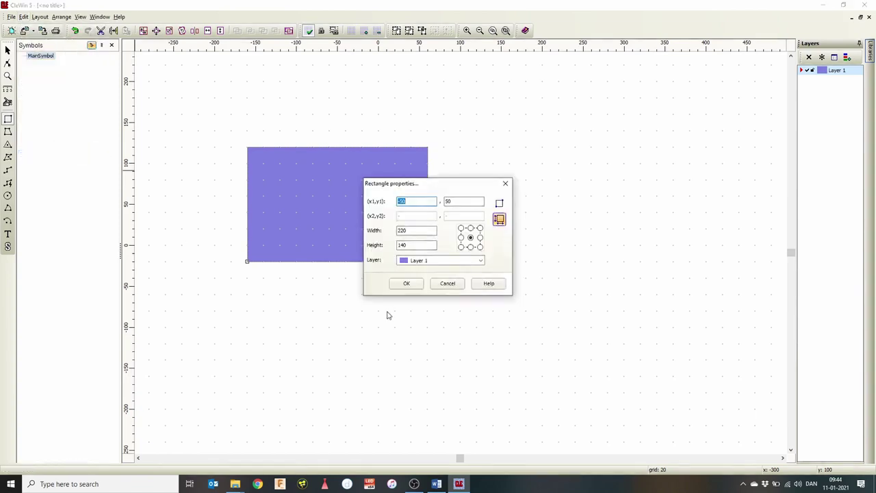
{"action": "left_click_drag", "start_coordinate": [427, 190], "coordinate": [442, 200]}
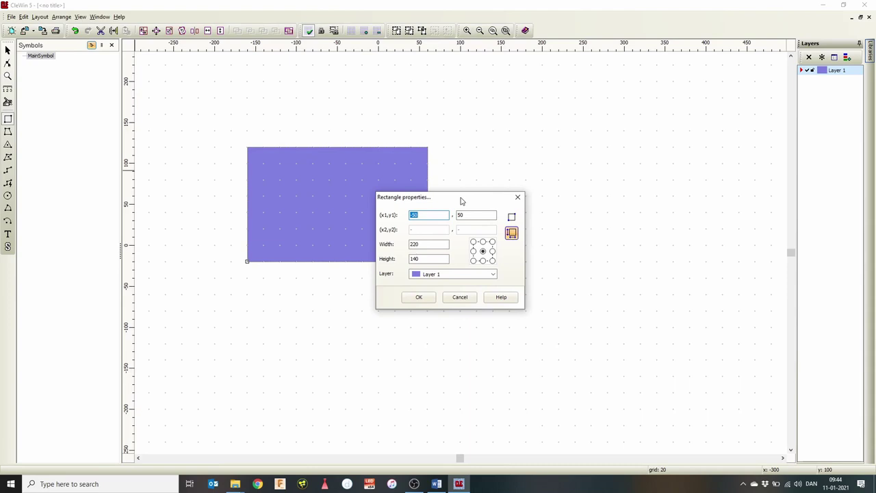
{"action": "type", "text": "0"}
{"action": "key", "text": "Tab"}
{"action": "type", "text": "0"}
{"action": "key", "text": "Tab"}
{"action": "key", "text": "Tab"}
{"action": "key", "text": "Tab"}
{"action": "type", "text": "200"}
{"action": "key", "text": "Tab"}
{"action": "type", "text": "100"}
{"action": "left_click", "coordinate": [416, 299]}
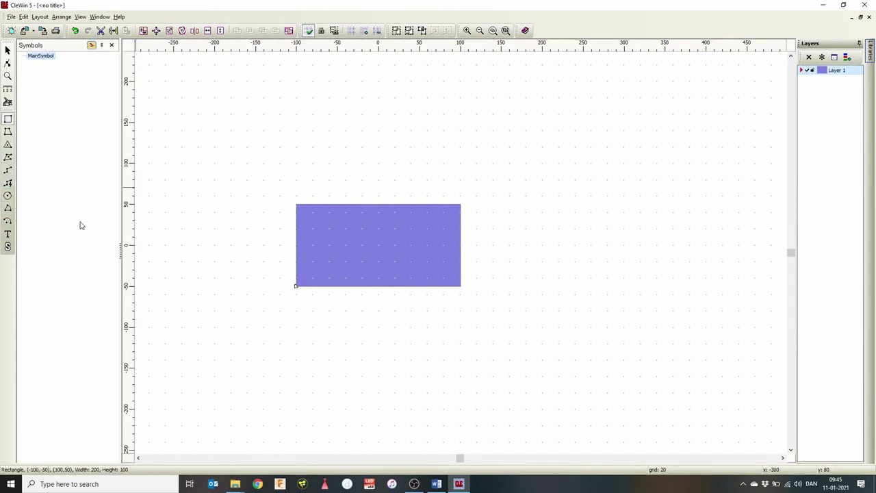
- Draw a circle at (140,80) over the rectangle's corner and set its radius to 120
{"action": "left_click", "coordinate": [8, 196]}
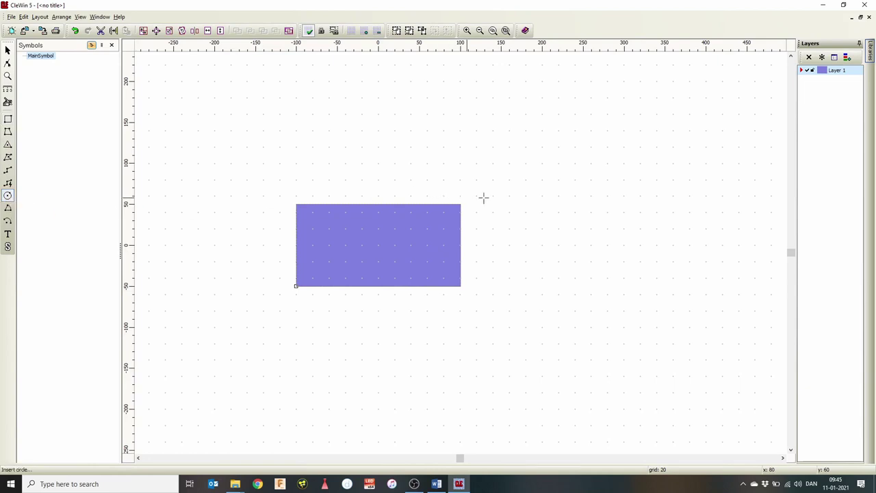
{"action": "left_click_drag", "start_coordinate": [493, 181], "coordinate": [427, 245]}
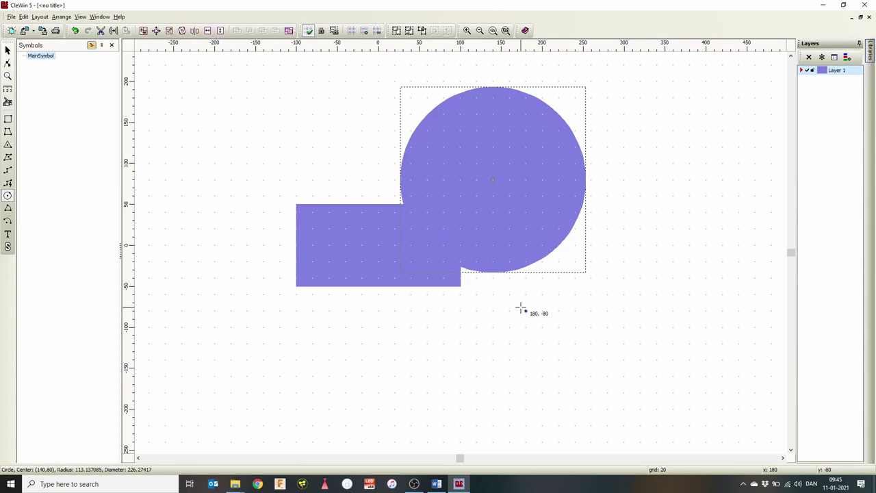
{"action": "key", "text": "alt+Return"}
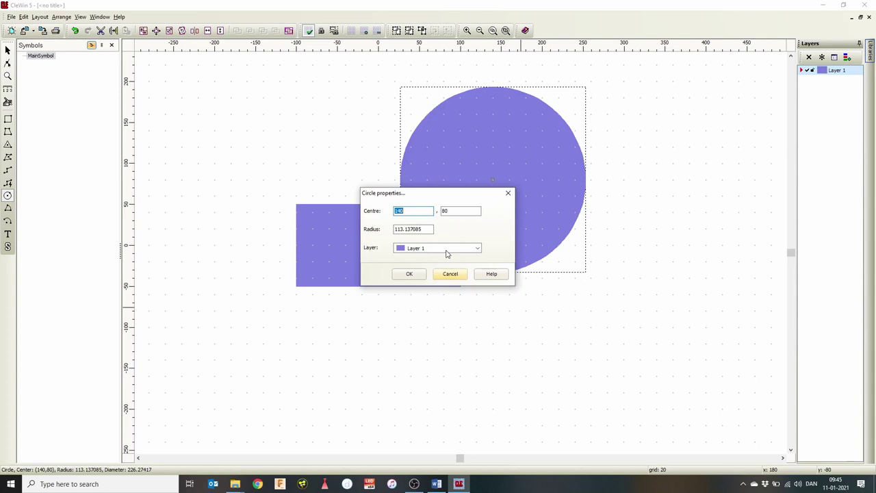
{"action": "left_click_drag", "start_coordinate": [457, 197], "coordinate": [331, 104]}
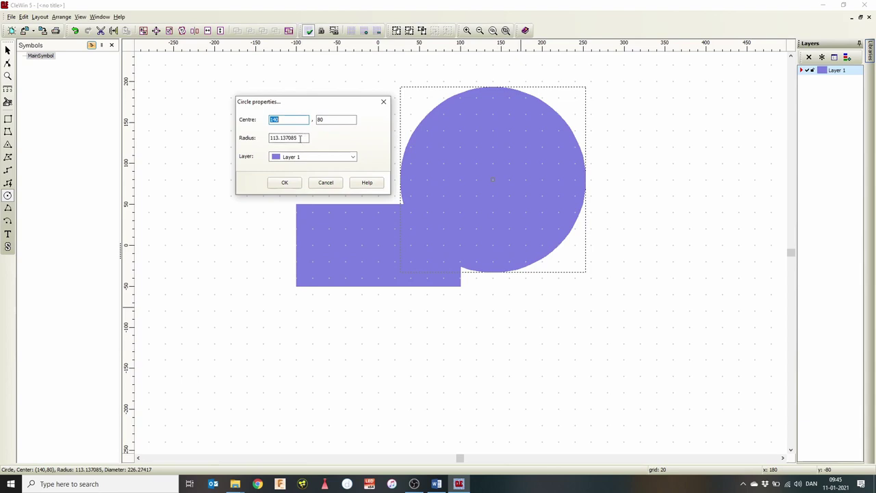
{"action": "double_click", "coordinate": [304, 138]}
{"action": "type", "text": "120"}
{"action": "key", "text": "Return"}
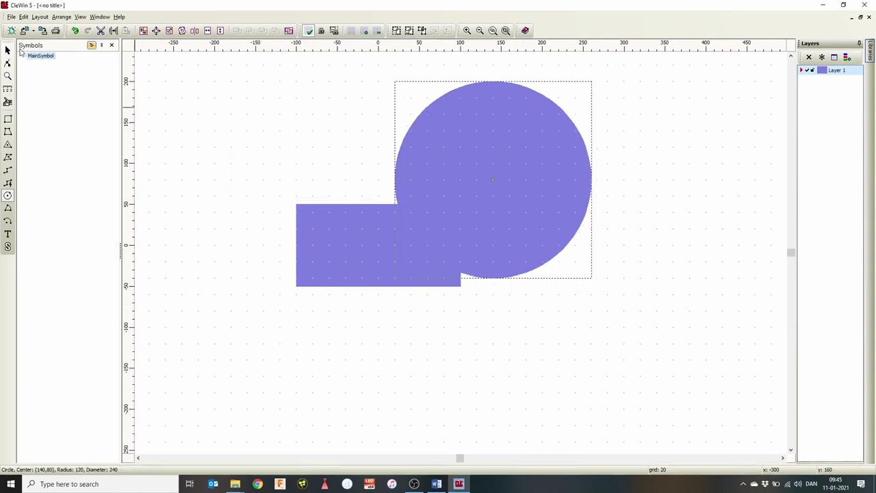
- Select the rectangle and circle and try Intersect, XOR and Subtract, undoing each result
{"action": "left_click", "coordinate": [341, 147]}
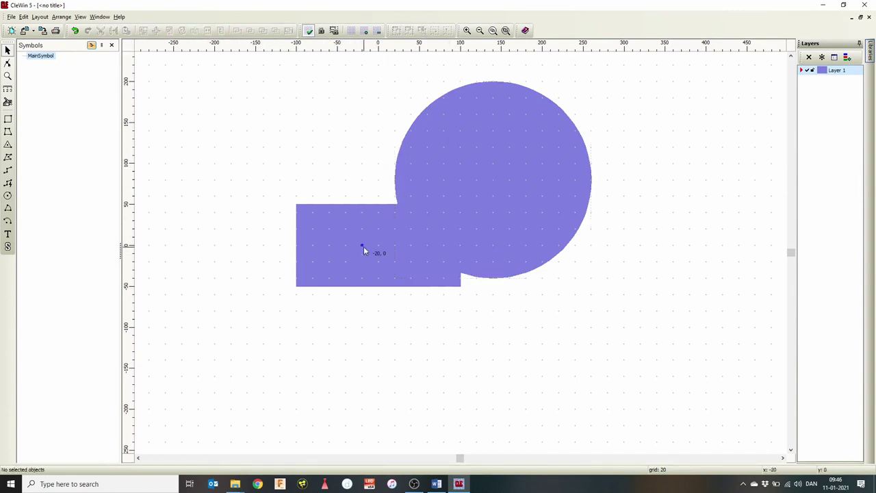
{"action": "left_click", "coordinate": [312, 204]}
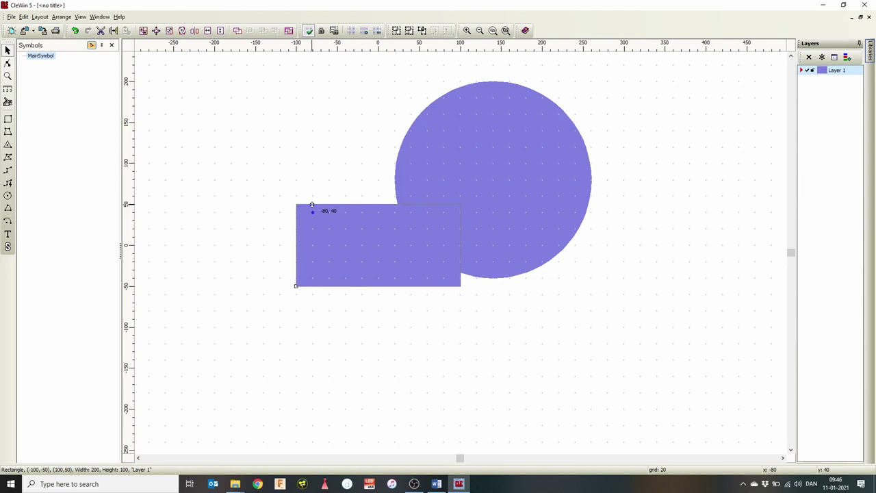
{"action": "left_click", "coordinate": [417, 119], "text": "shift"}
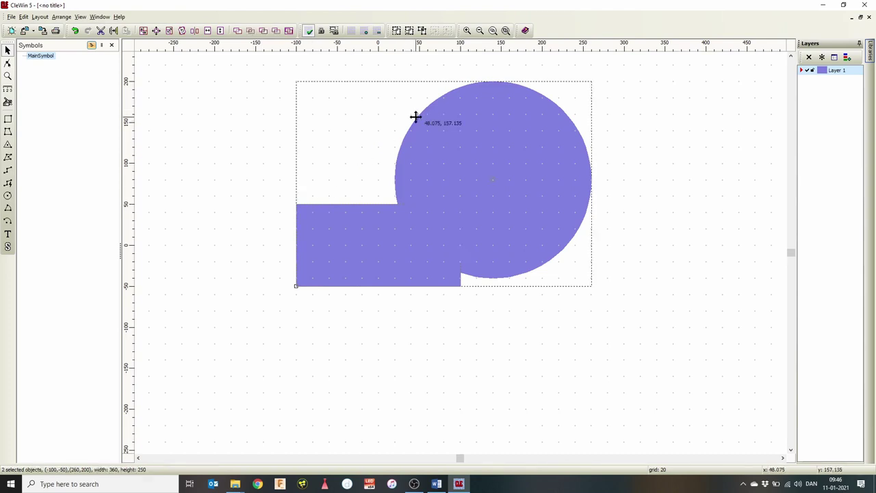
{"action": "left_click", "coordinate": [250, 32]}
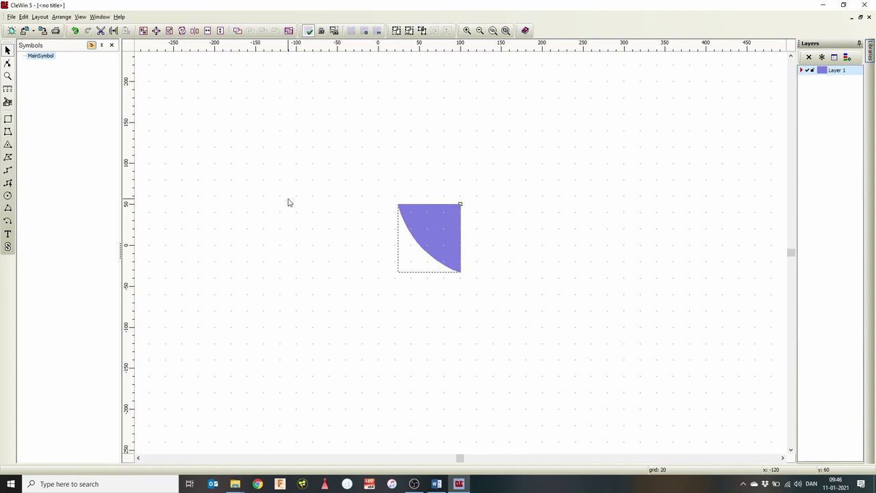
{"action": "key", "text": "ctrl+z"}
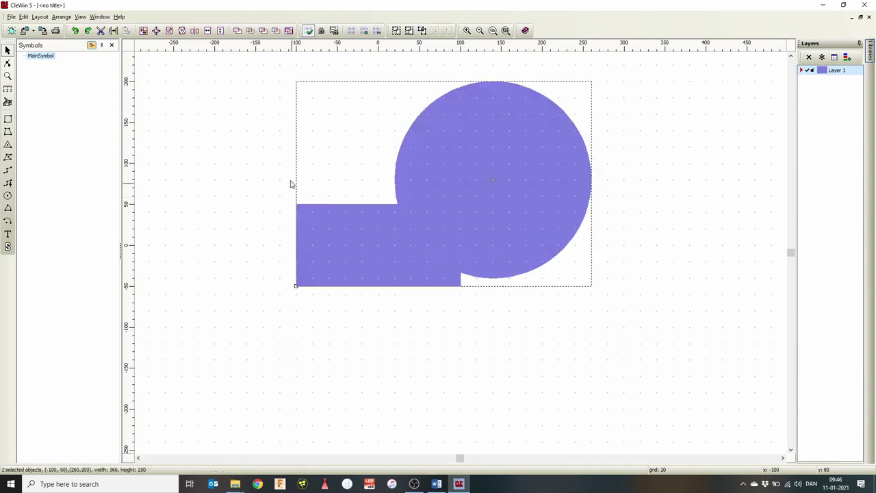
{"action": "left_click", "coordinate": [264, 31]}
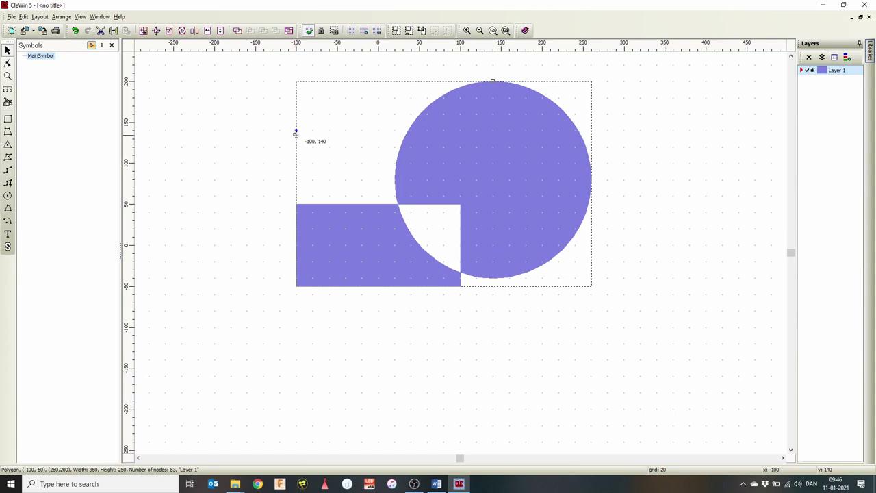
{"action": "key", "text": "ctrl+z"}
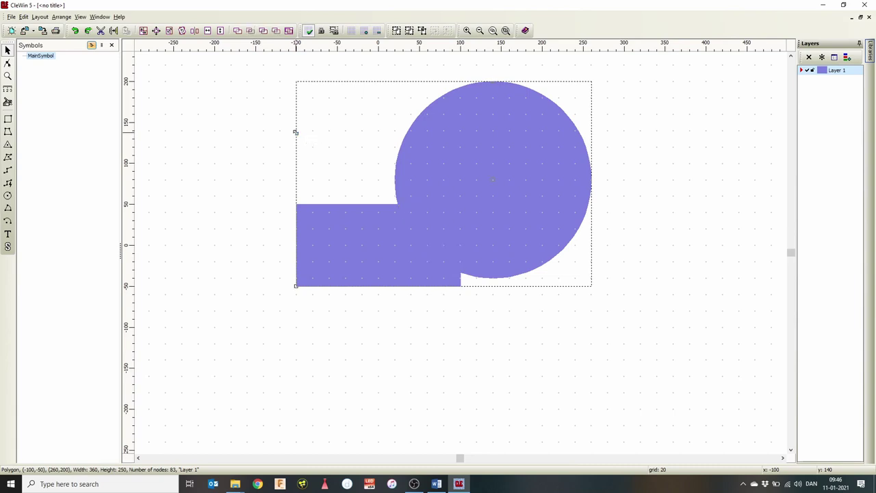
{"action": "left_click", "coordinate": [278, 32]}
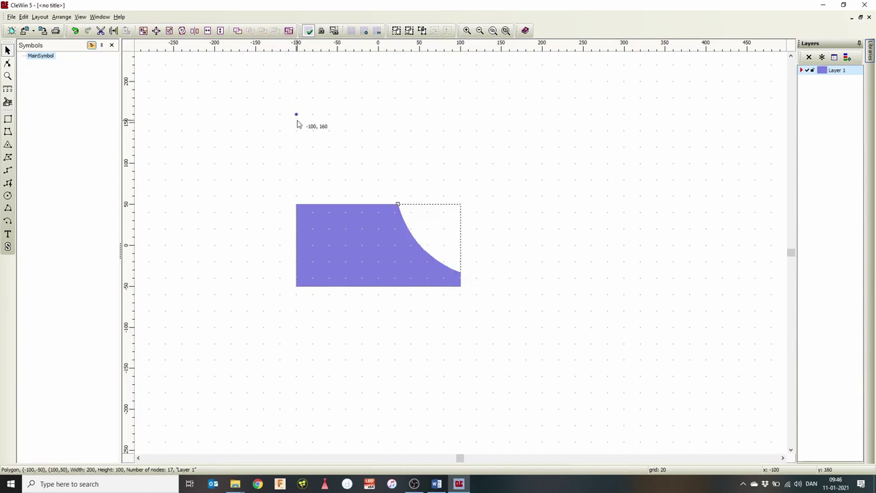
{"action": "key", "text": "ctrl+z"}
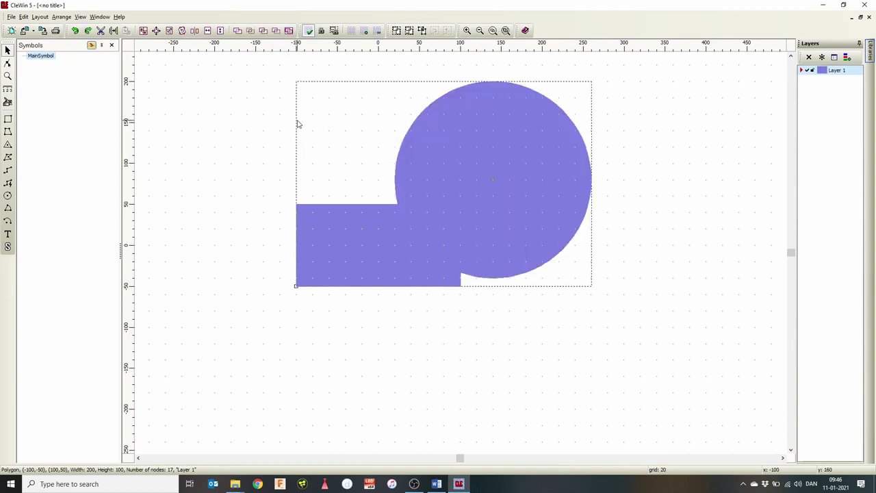
- Subtract the rectangle from the circle, move the notched circle down-left, then delete it
{"action": "left_click", "coordinate": [209, 106]}
{"action": "left_click", "coordinate": [435, 103]}
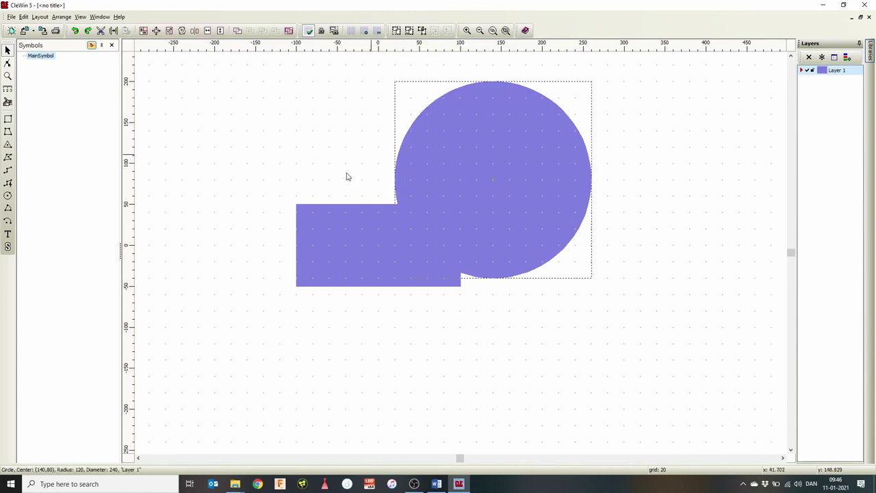
{"action": "left_click", "coordinate": [328, 208], "text": "shift"}
{"action": "left_click", "coordinate": [274, 30]}
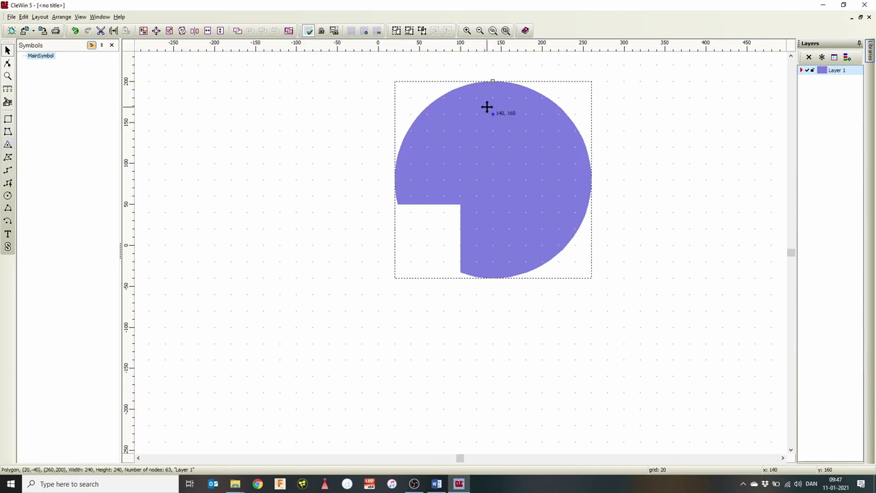
{"action": "left_click_drag", "start_coordinate": [486, 105], "coordinate": [400, 171]}
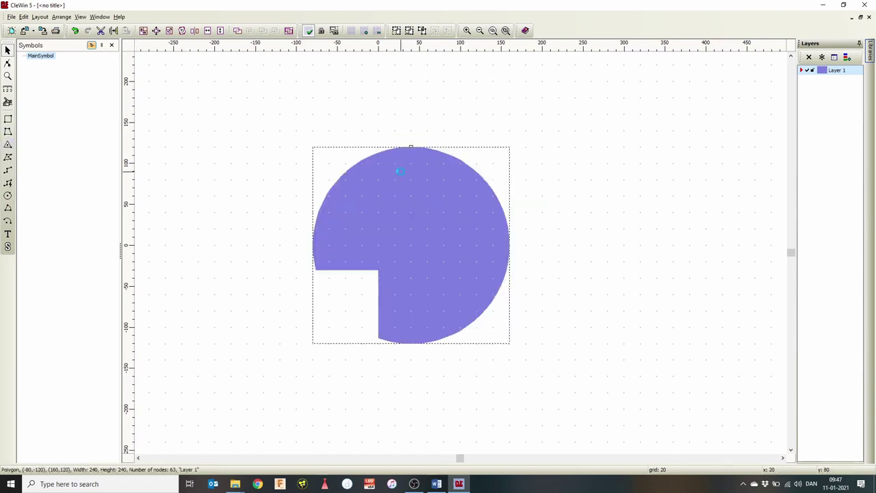
{"action": "key", "text": "Delete"}
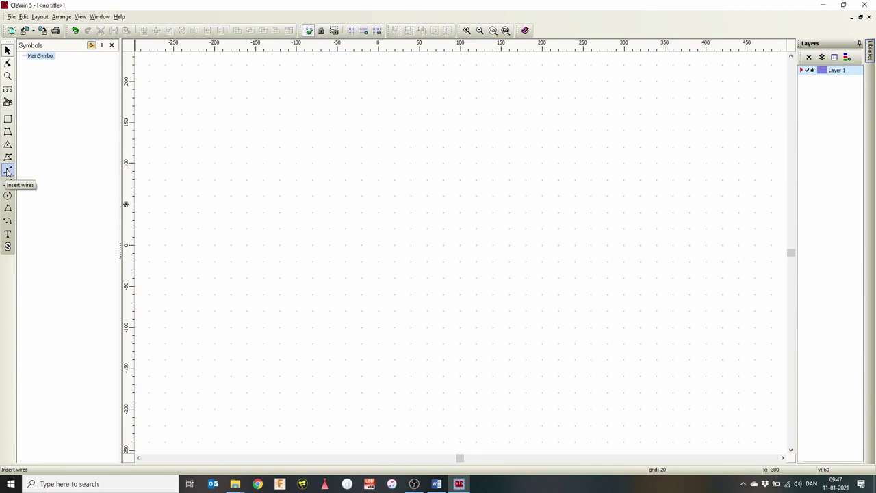
- Draw a six-node stepped wire from (-100,-120) up to 1320, right to 3560, ending at y -500
{"action": "left_click", "coordinate": [8, 171]}
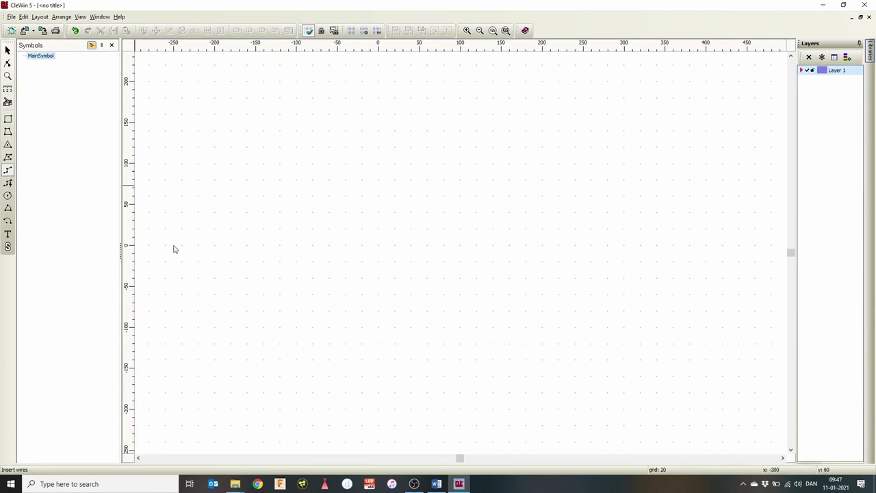
{"action": "left_click", "coordinate": [297, 343]}
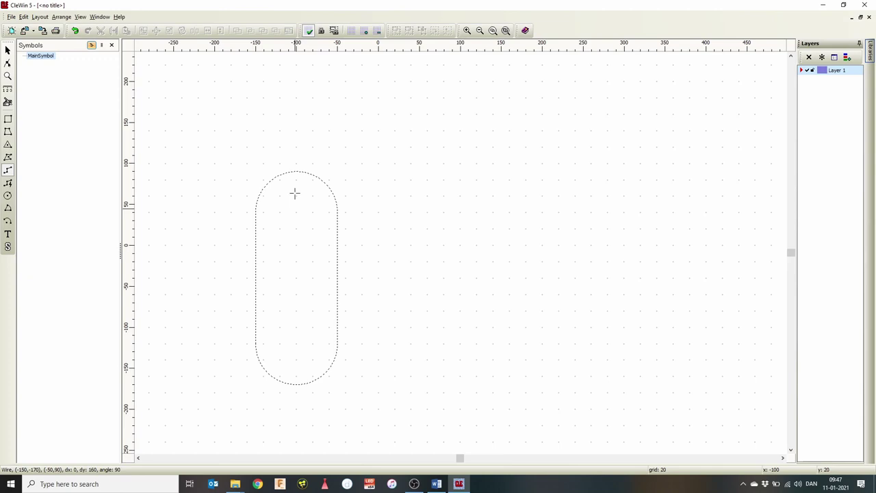
{"action": "scroll", "coordinate": [293, 205], "scroll_direction": "down", "scroll_amount": 5}
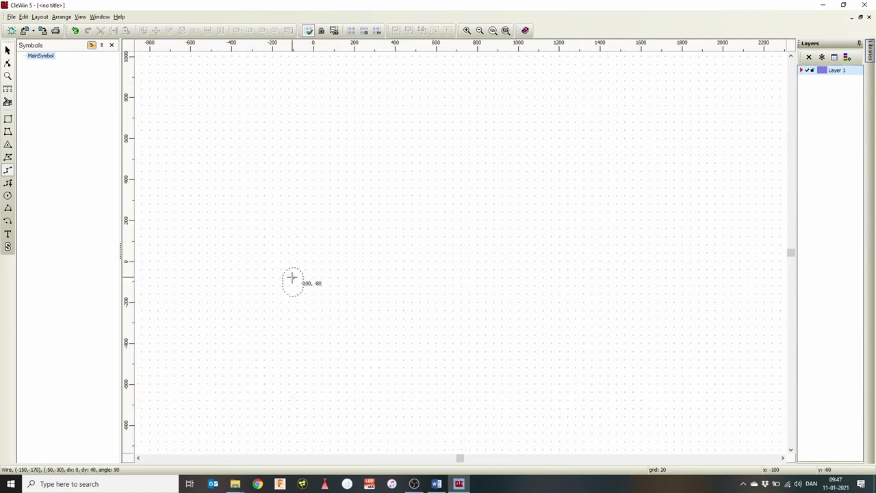
{"action": "scroll", "coordinate": [292, 277], "scroll_direction": "down", "scroll_amount": 2}
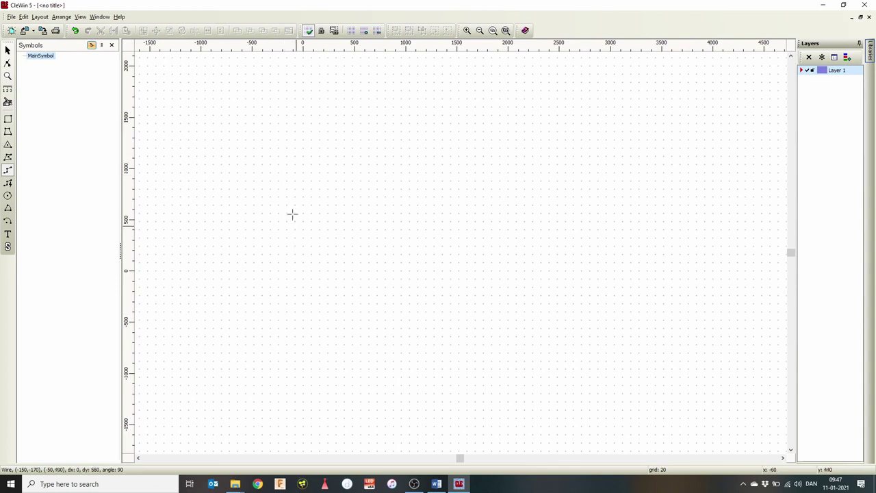
{"action": "left_click", "coordinate": [295, 135]}
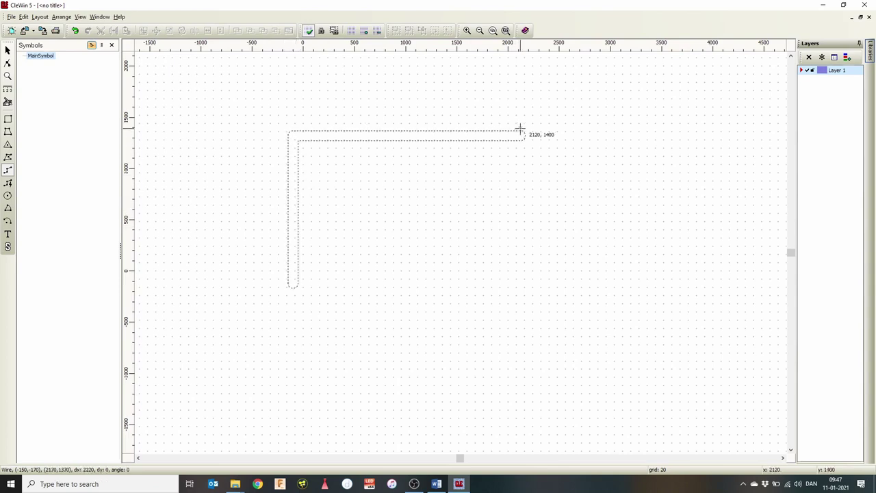
{"action": "left_click", "coordinate": [520, 135]}
{"action": "left_click", "coordinate": [519, 232]}
{"action": "left_click", "coordinate": [667, 221]}
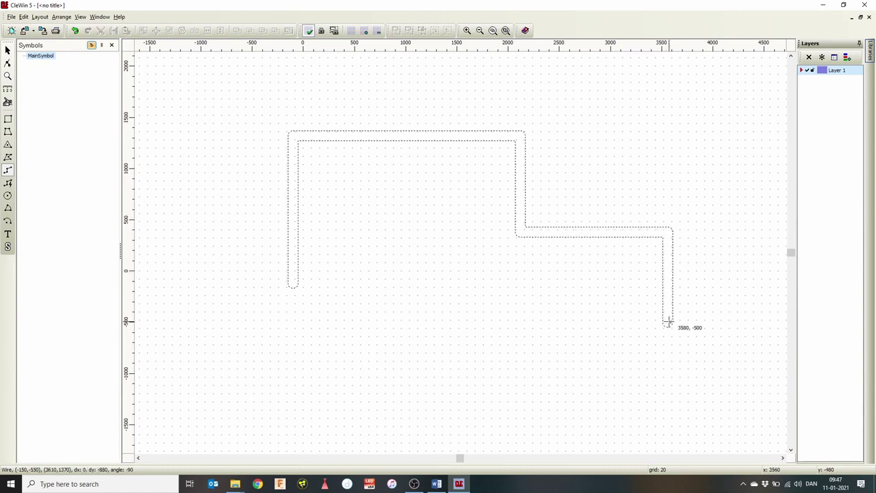
{"action": "left_click", "coordinate": [667, 322]}
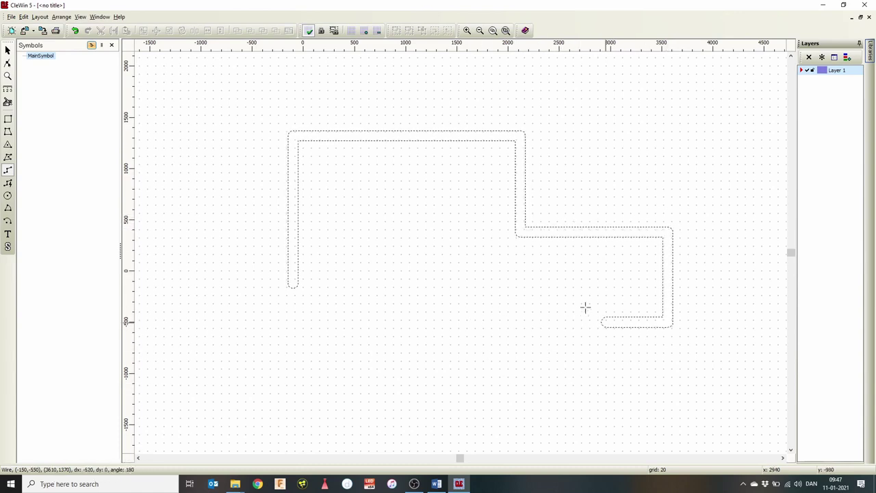
{"action": "right_click", "coordinate": [544, 333]}
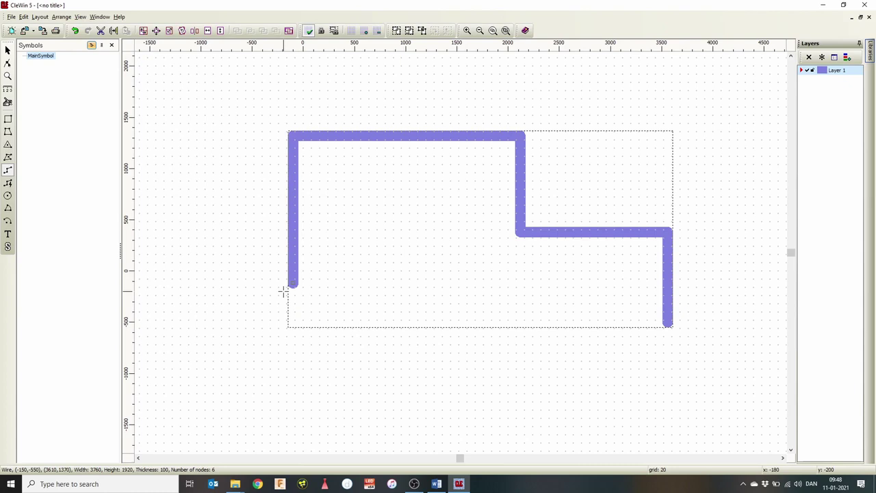
{"action": "scroll", "coordinate": [281, 290], "scroll_direction": "up", "scroll_amount": 2}
{"action": "scroll", "coordinate": [219, 285], "scroll_direction": "down", "scroll_amount": 2}
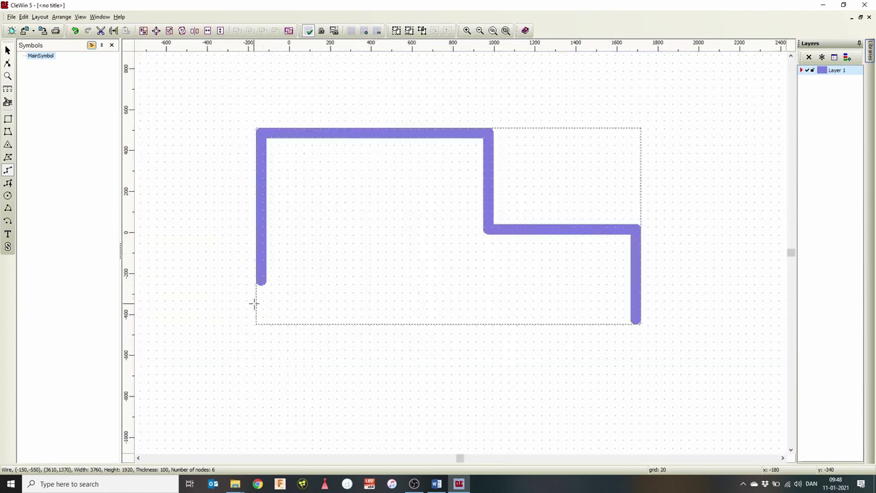
{"action": "scroll", "coordinate": [254, 303], "scroll_direction": "up", "scroll_amount": 3}
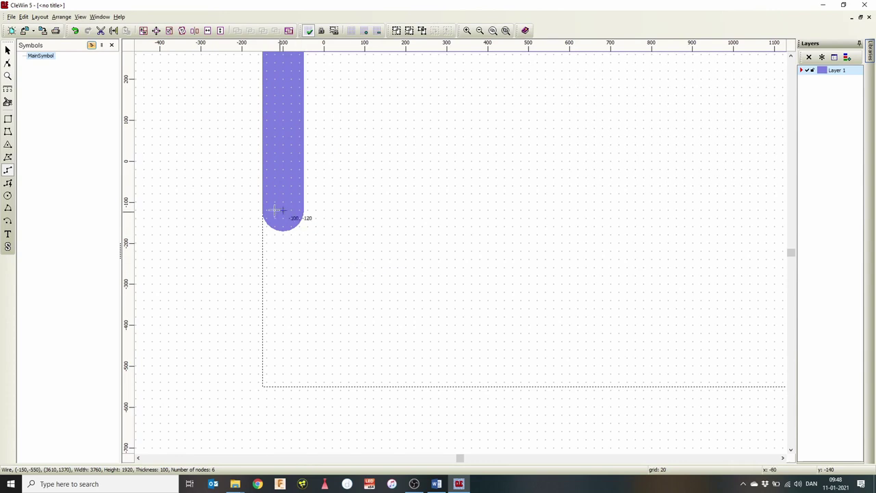
- Move the wire's first node to (-120, -120)
{"action": "scroll", "coordinate": [280, 212], "scroll_direction": "up", "scroll_amount": 1}
{"action": "double_click", "coordinate": [339, 258]}
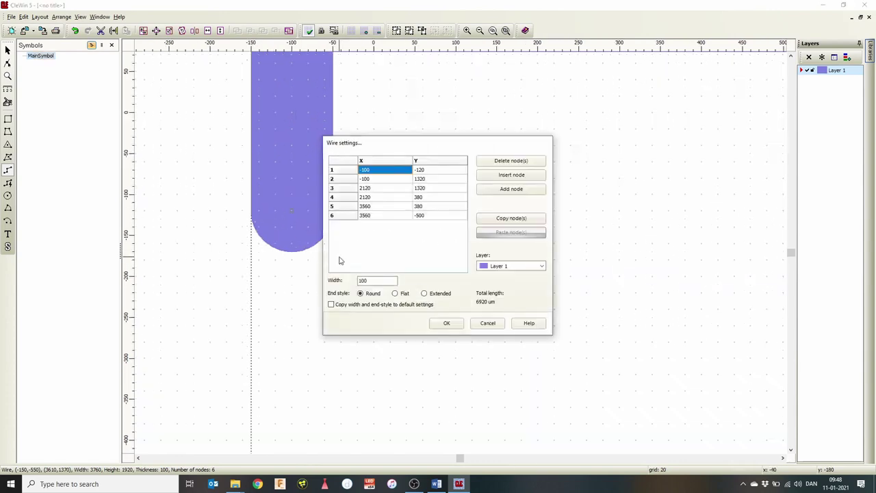
{"action": "left_click_drag", "start_coordinate": [386, 143], "coordinate": [483, 145]}
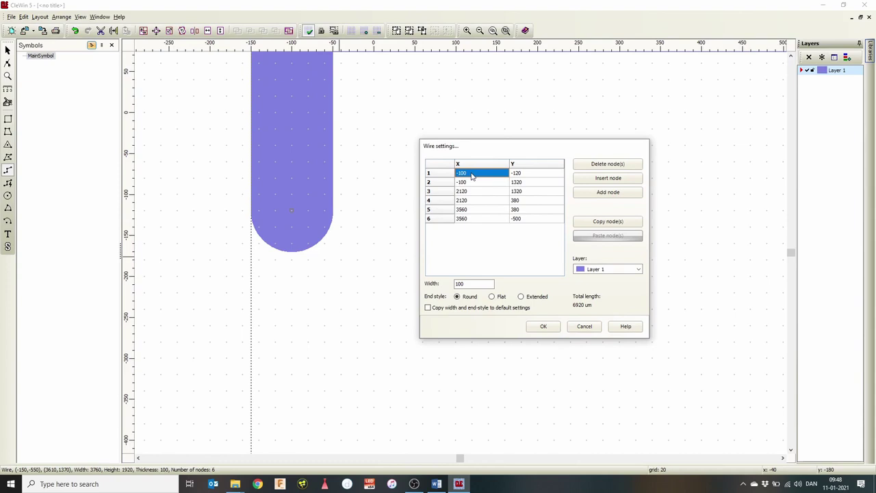
{"action": "left_click", "coordinate": [471, 174]}
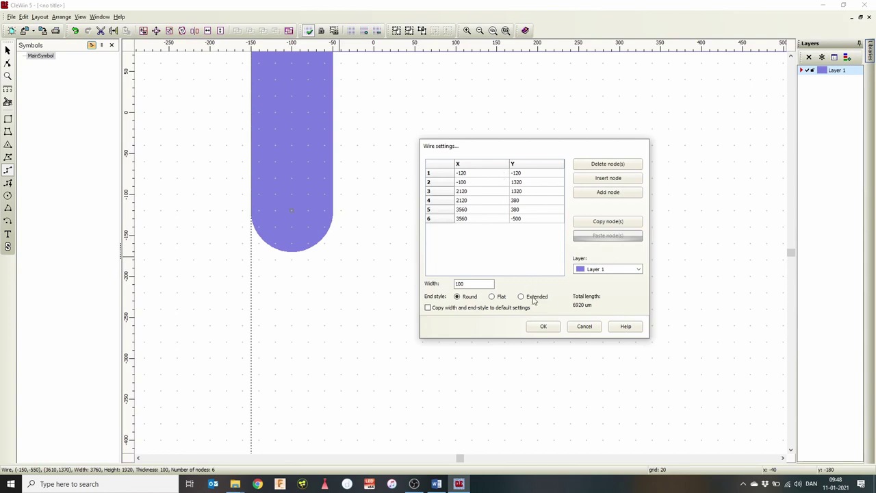
{"action": "left_click", "coordinate": [542, 326]}
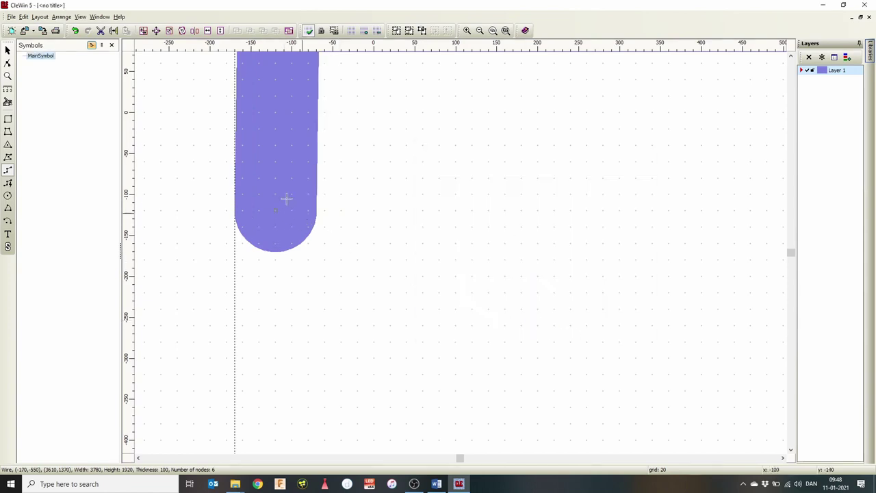
- Set the wire width to 50 and give it a Flat end style
{"action": "double_click", "coordinate": [352, 265]}
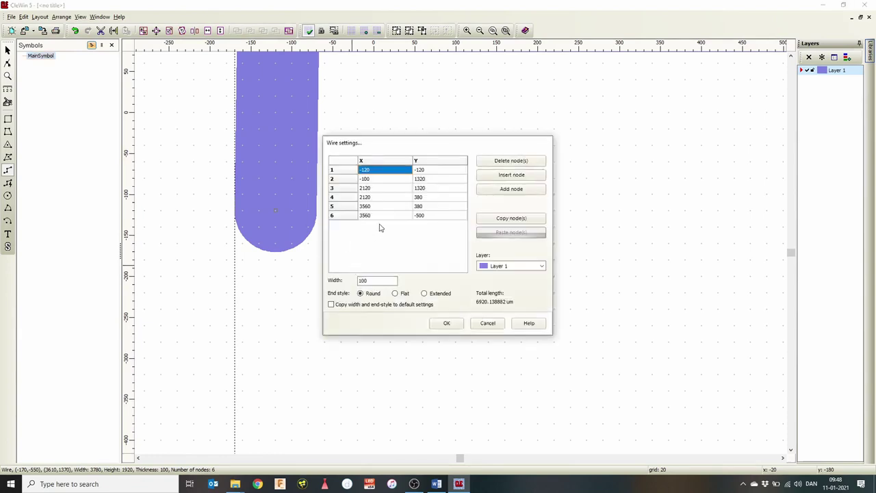
{"action": "double_click", "coordinate": [376, 280]}
{"action": "type", "text": "50"}
{"action": "left_click", "coordinate": [454, 324]}
{"action": "double_click", "coordinate": [482, 355]}
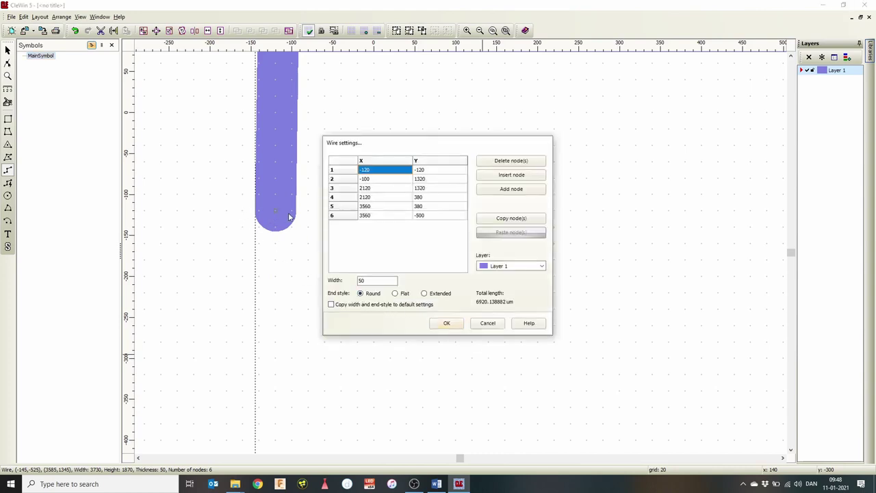
{"action": "left_click", "coordinate": [400, 294]}
{"action": "left_click", "coordinate": [446, 323]}
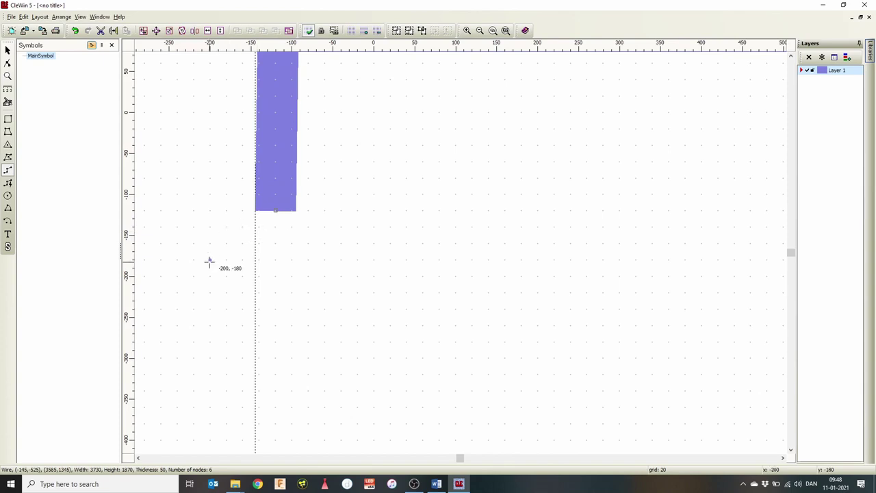
- Convert the wire into a polygon outline using the editing commands
{"action": "scroll", "coordinate": [209, 262], "scroll_direction": "down", "scroll_amount": 1}
{"action": "scroll", "coordinate": [209, 262], "scroll_direction": "down", "scroll_amount": 3}
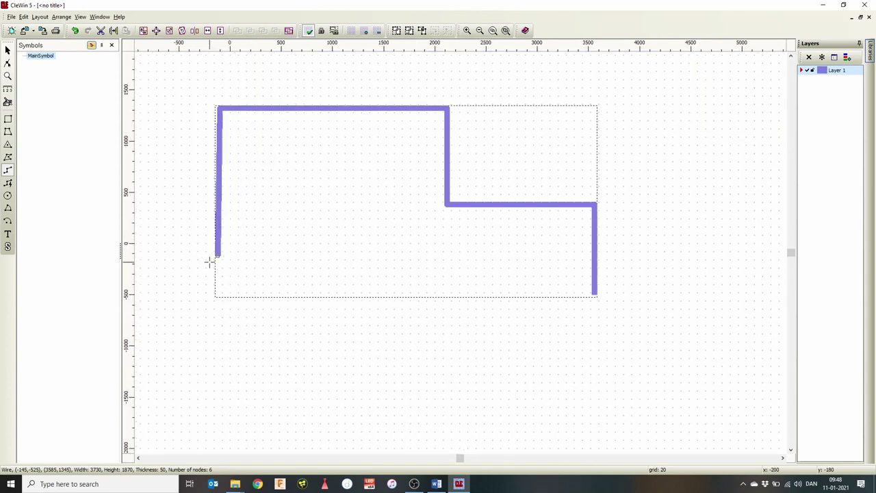
{"action": "scroll", "coordinate": [210, 262], "scroll_direction": "up", "scroll_amount": 1}
{"action": "left_click", "coordinate": [40, 18]}
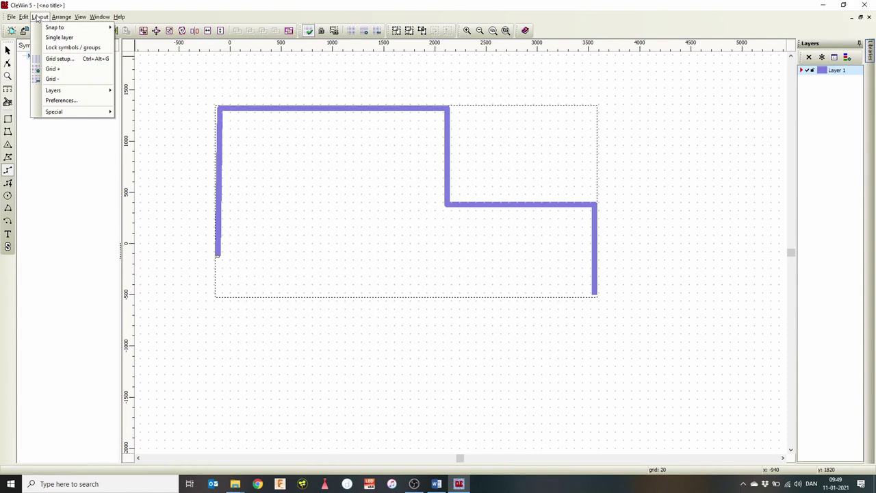
{"action": "mouse_move", "coordinate": [66, 114]}
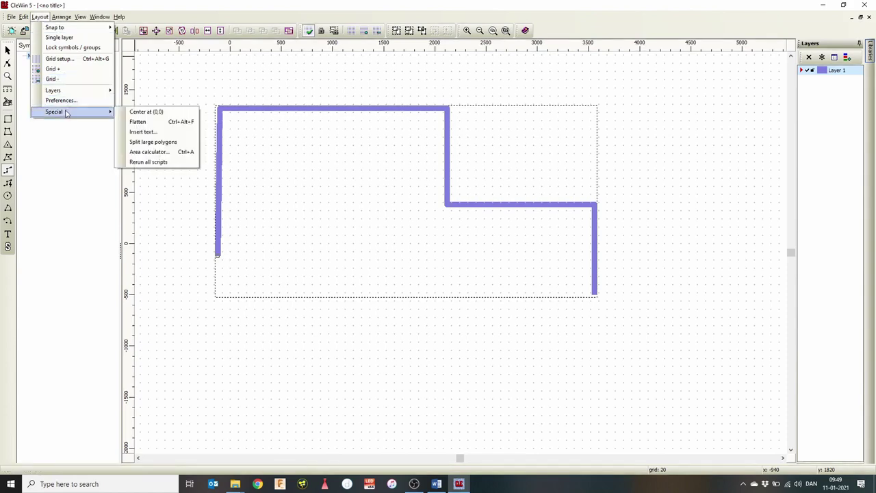
{"action": "left_click", "coordinate": [24, 17]}
{"action": "left_click", "coordinate": [24, 17]}
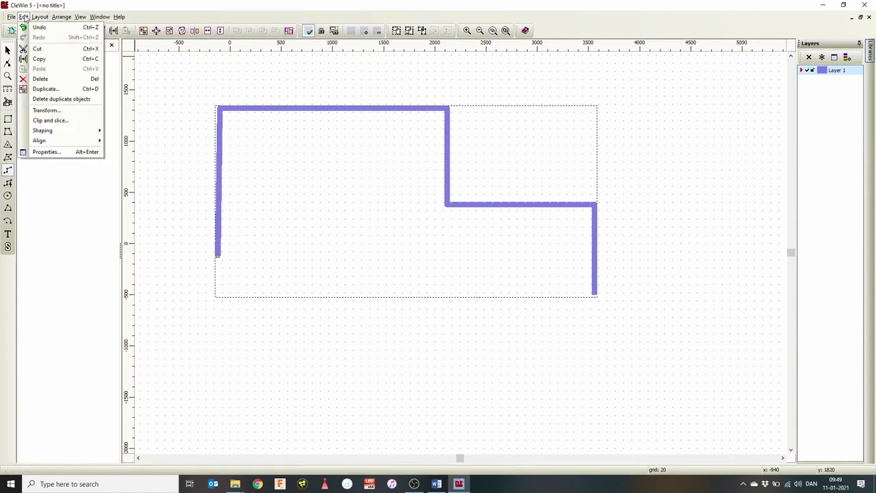
{"action": "mouse_move", "coordinate": [73, 134]}
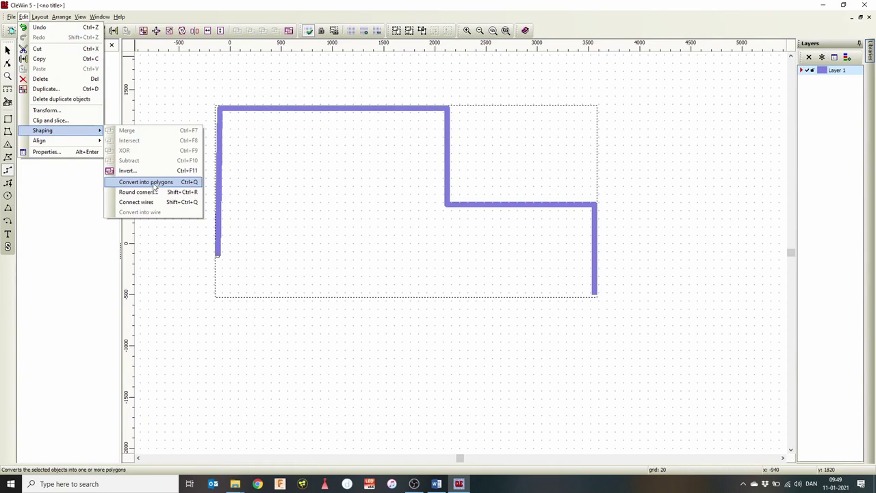
{"action": "left_click", "coordinate": [155, 183]}
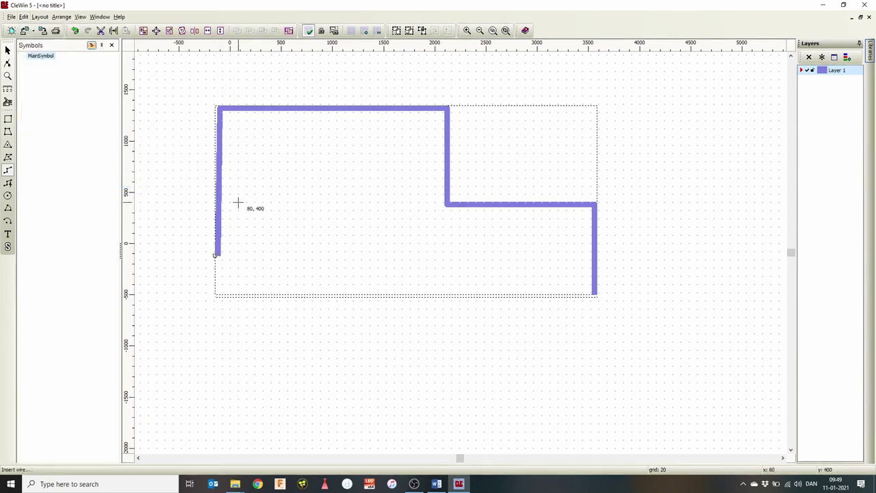
- Open the 39-node polygon's properties and scroll through its node coordinates
{"action": "left_click", "coordinate": [7, 50]}
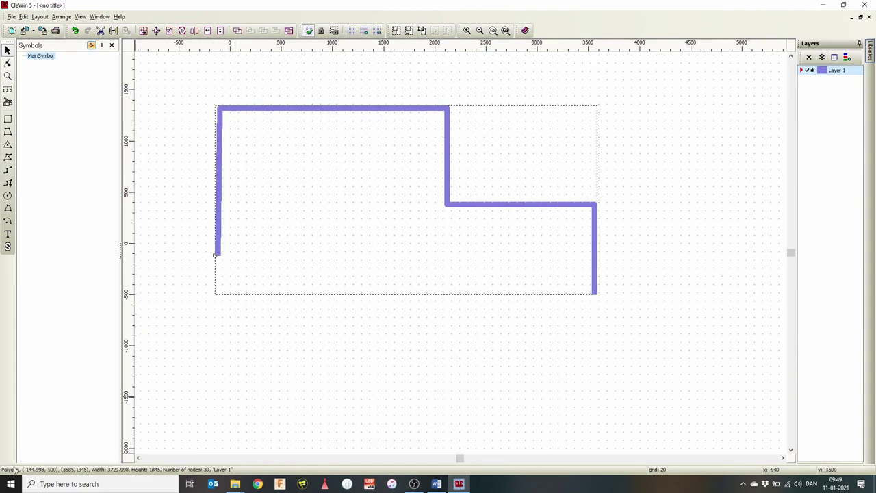
{"action": "double_click", "coordinate": [280, 286]}
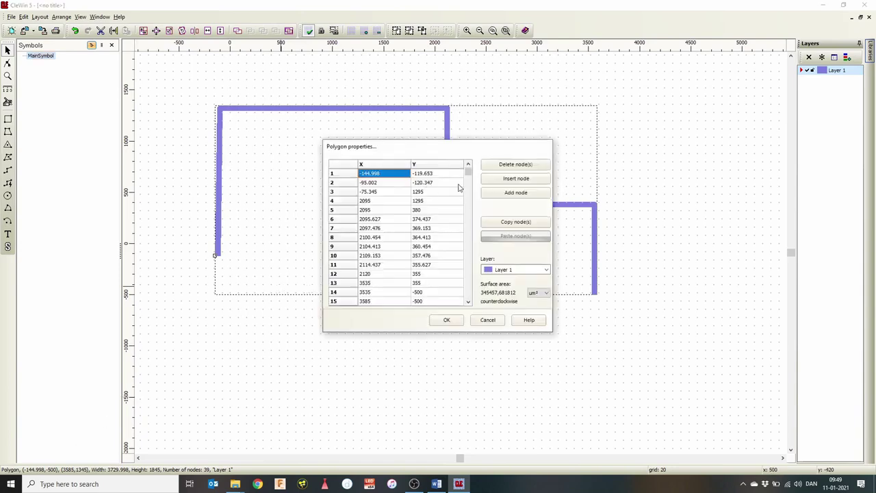
{"action": "left_click_drag", "start_coordinate": [470, 177], "coordinate": [456, 160]}
{"action": "scroll", "coordinate": [466, 251], "scroll_direction": "down", "scroll_amount": 5}
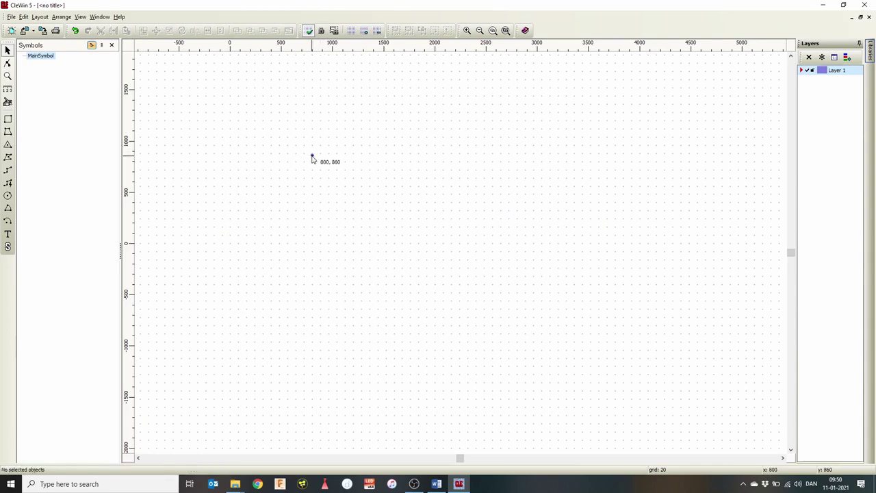
- Place a text label reading 'Chip 1' near the wafer centre at (-6000, 800)
{"action": "scroll", "coordinate": [335, 192], "scroll_direction": "down", "scroll_amount": 2}
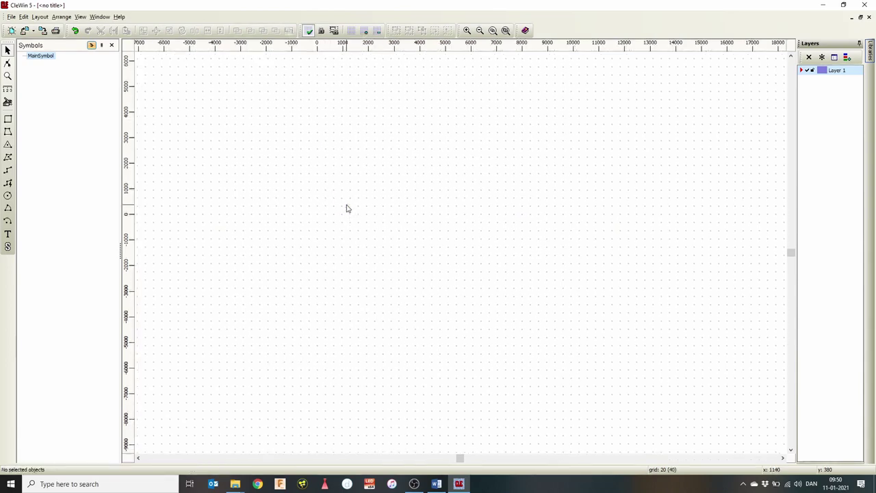
{"action": "scroll", "coordinate": [346, 208], "scroll_direction": "down", "scroll_amount": 2}
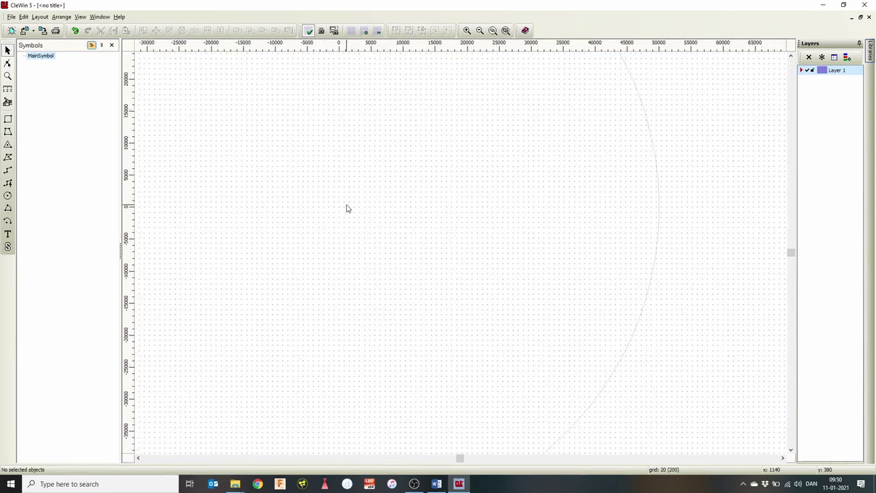
{"action": "scroll", "coordinate": [452, 240], "scroll_direction": "down", "scroll_amount": 4}
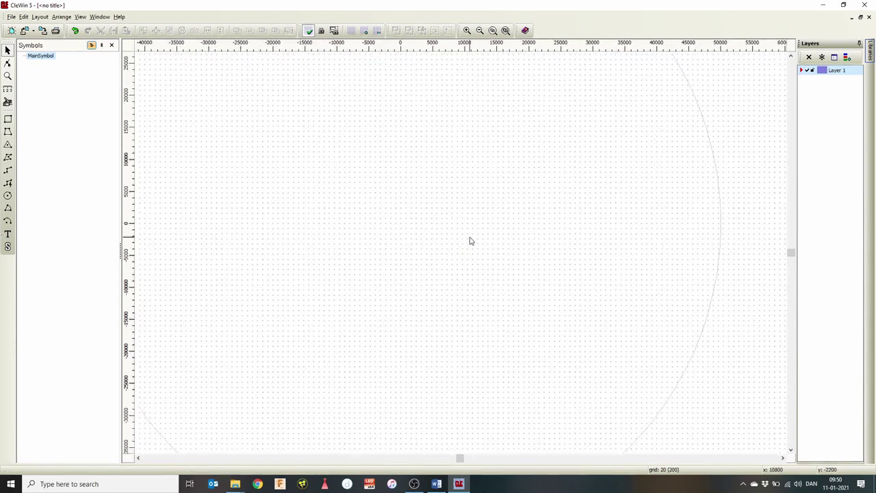
{"action": "left_click", "coordinate": [8, 234]}
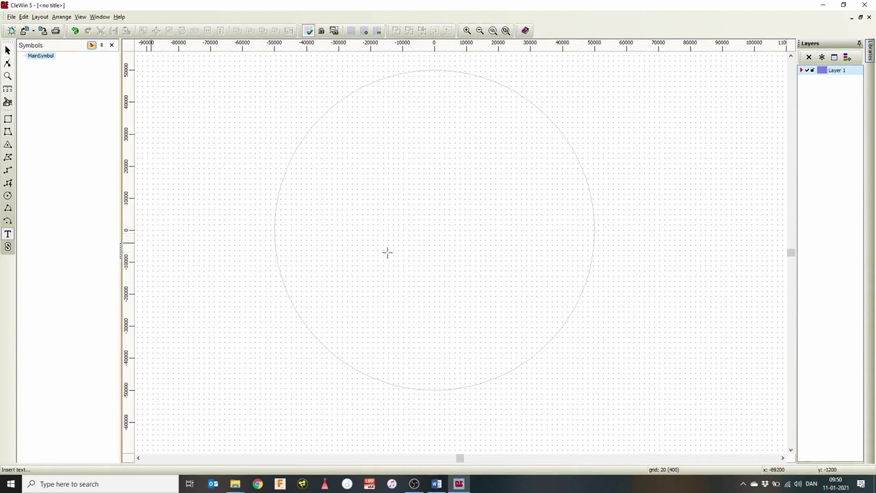
{"action": "left_click", "coordinate": [415, 228]}
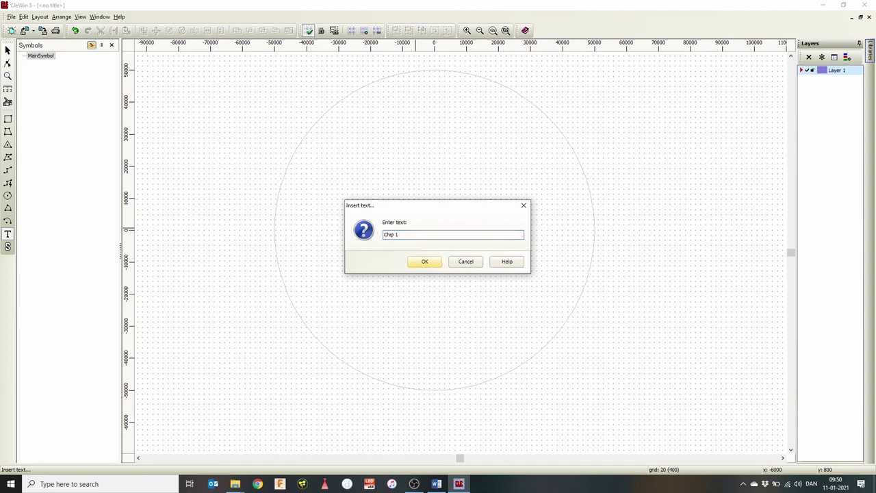
{"action": "type", "text": "Chip 1"}
{"action": "left_click", "coordinate": [425, 261]}
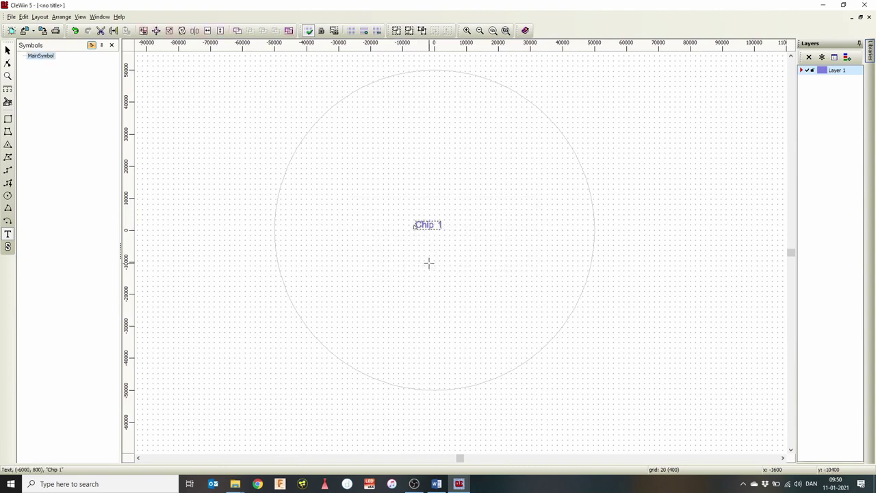
- Give the Chip 1 label Algerian font, height 200, position (0, 0) and Layer 1
{"action": "scroll", "coordinate": [435, 228], "scroll_direction": "up", "scroll_amount": 3}
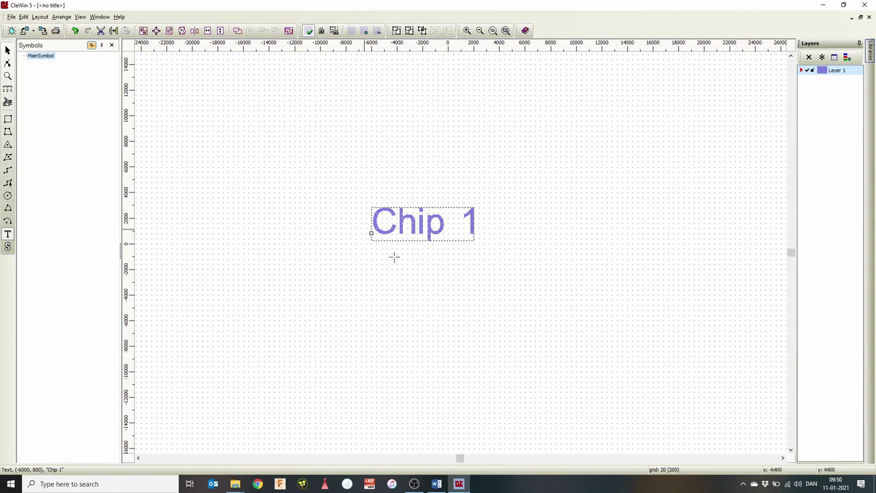
{"action": "left_click", "coordinate": [498, 248]}
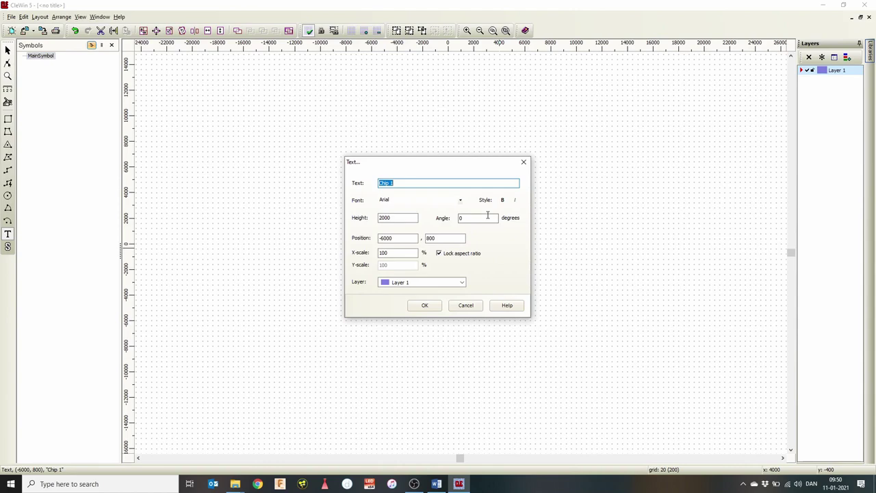
{"action": "left_click", "coordinate": [450, 200]}
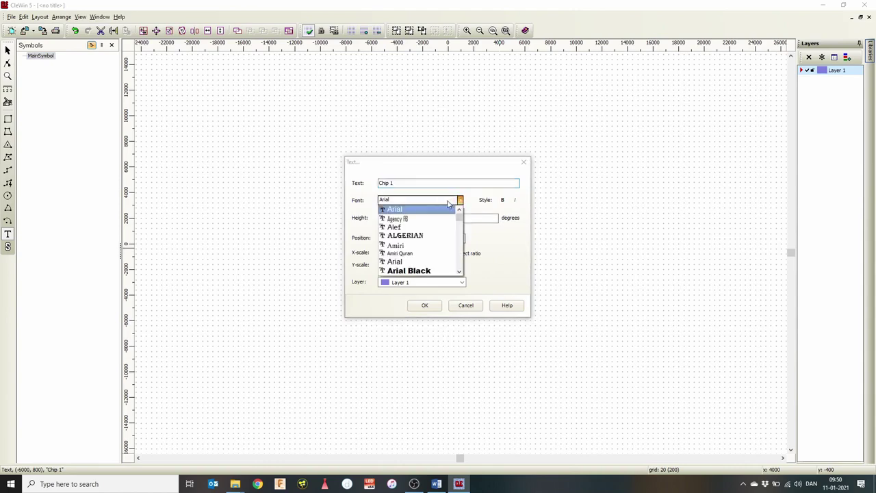
{"action": "left_click", "coordinate": [424, 235]}
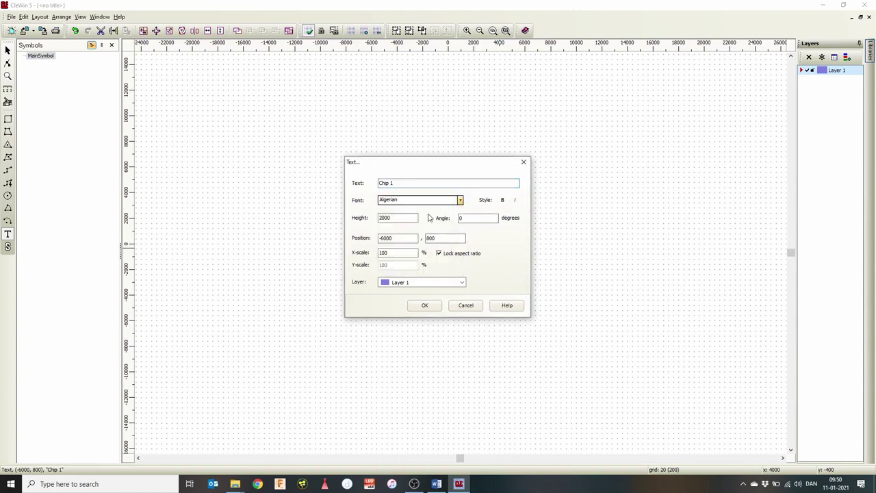
{"action": "left_click", "coordinate": [431, 204]}
{"action": "left_click", "coordinate": [432, 245]}
{"action": "double_click", "coordinate": [412, 217]}
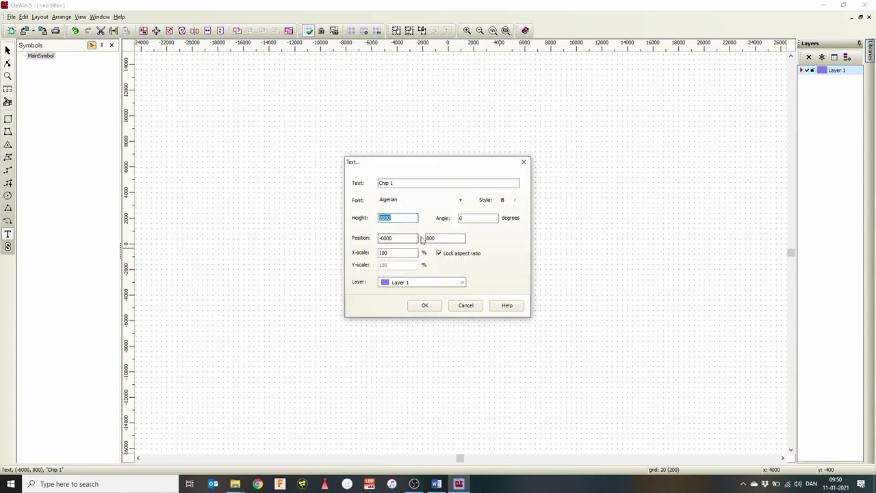
{"action": "type", "text": "20"}
{"action": "key", "text": "Tab"}
{"action": "type", "text": "00"}
{"action": "left_click", "coordinate": [410, 283]}
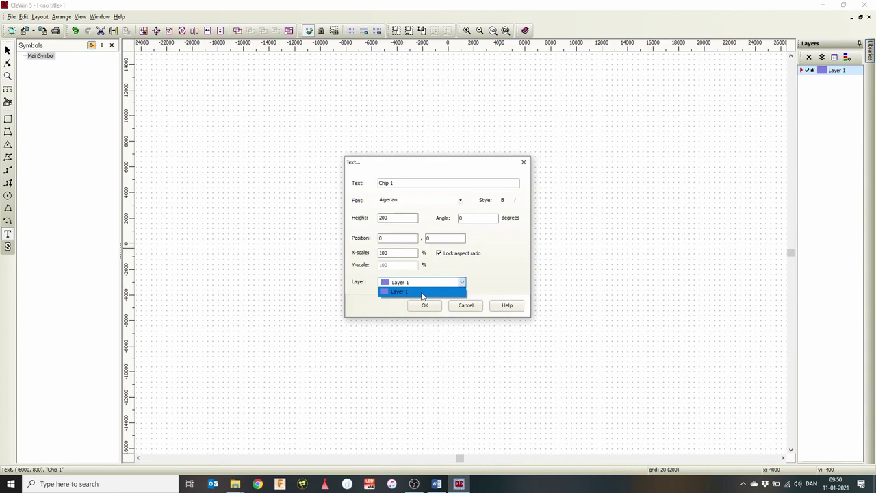
{"action": "left_click", "coordinate": [423, 292]}
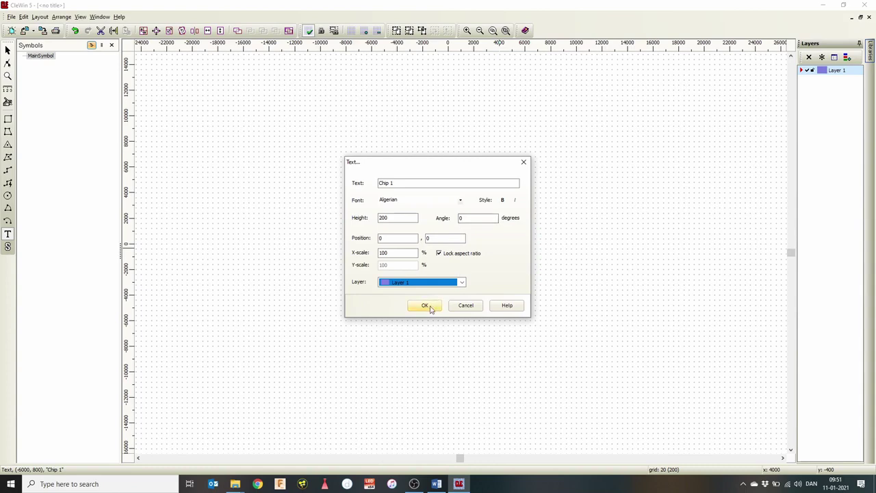
{"action": "left_click", "coordinate": [426, 306]}
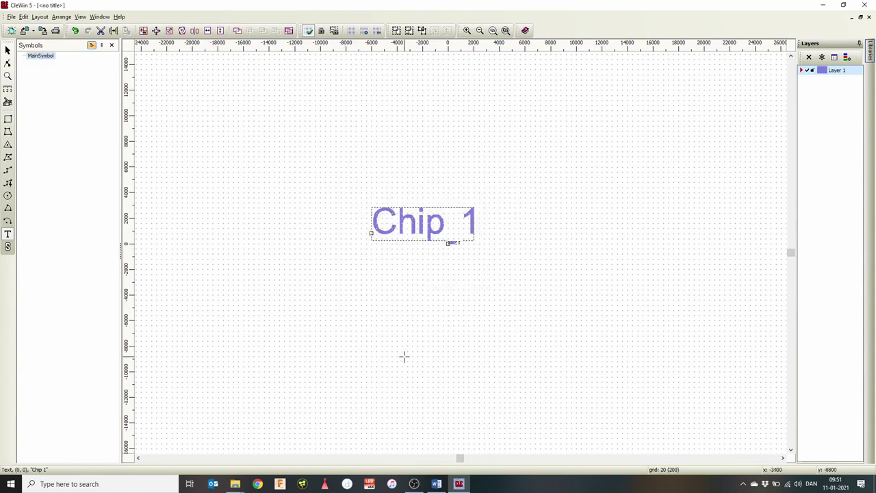
{"action": "scroll", "coordinate": [458, 244], "scroll_direction": "up", "scroll_amount": 5}
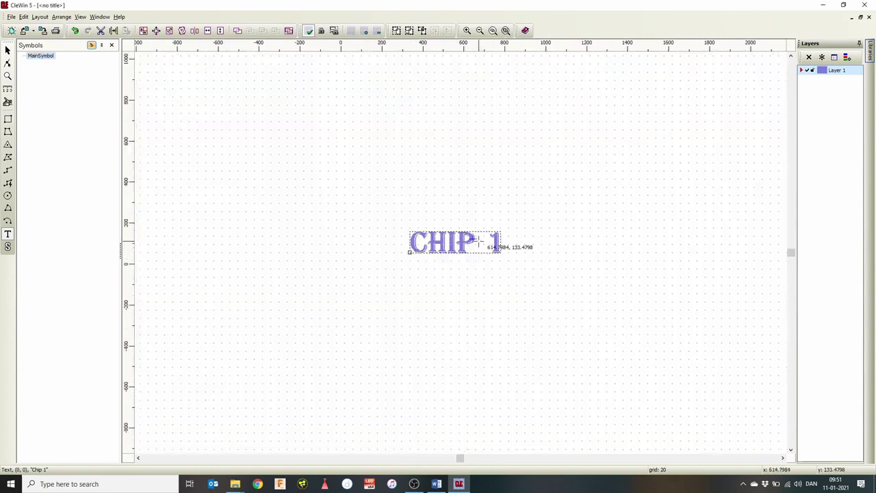
- Convert the CHIP 1 text into separate letter polygons
{"action": "scroll", "coordinate": [477, 240], "scroll_direction": "up", "scroll_amount": 3}
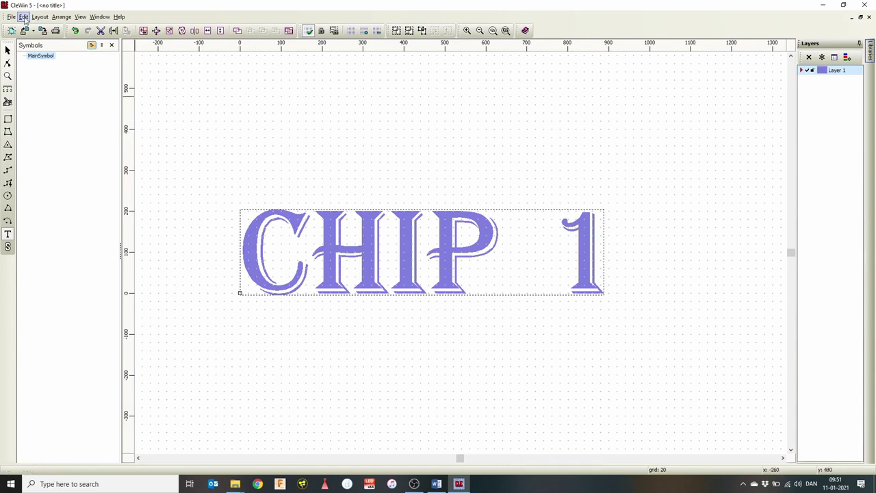
{"action": "left_click", "coordinate": [24, 17]}
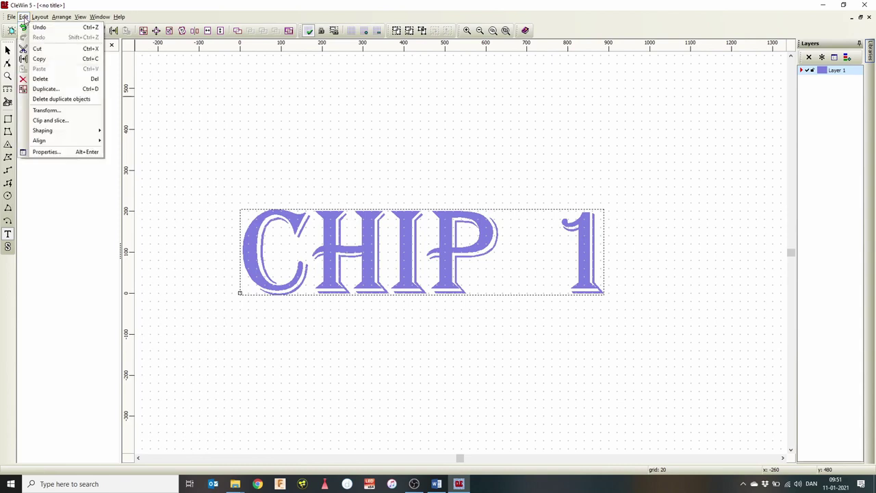
{"action": "mouse_move", "coordinate": [72, 134]}
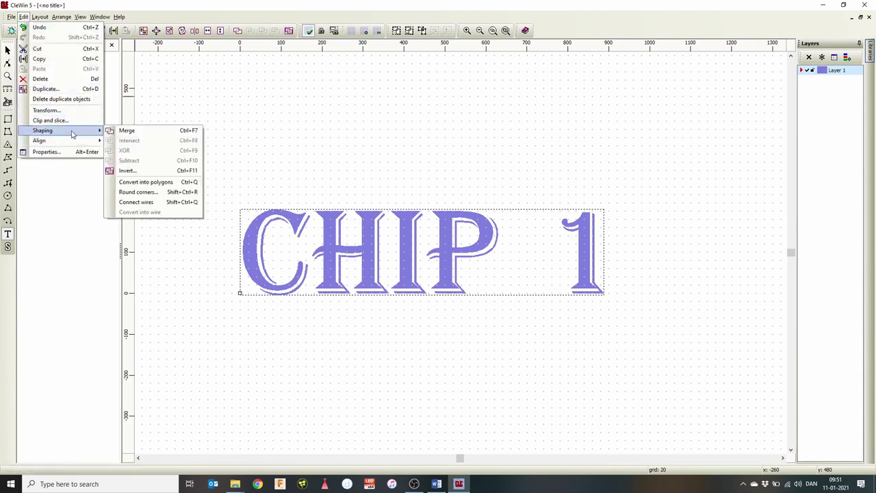
{"action": "left_click", "coordinate": [142, 183]}
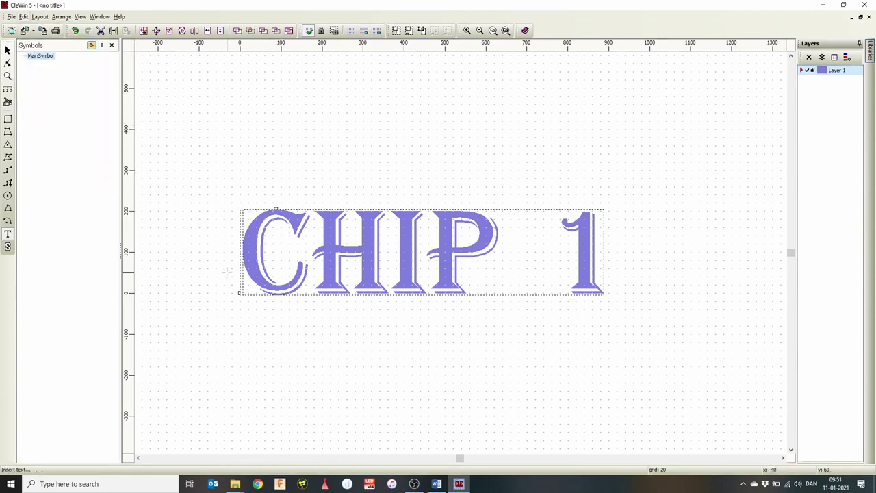
- Trial-move the H and I letters, then undo so every letter returns to place
{"action": "left_click", "coordinate": [8, 50]}
{"action": "left_click_drag", "start_coordinate": [205, 146], "coordinate": [634, 346]}
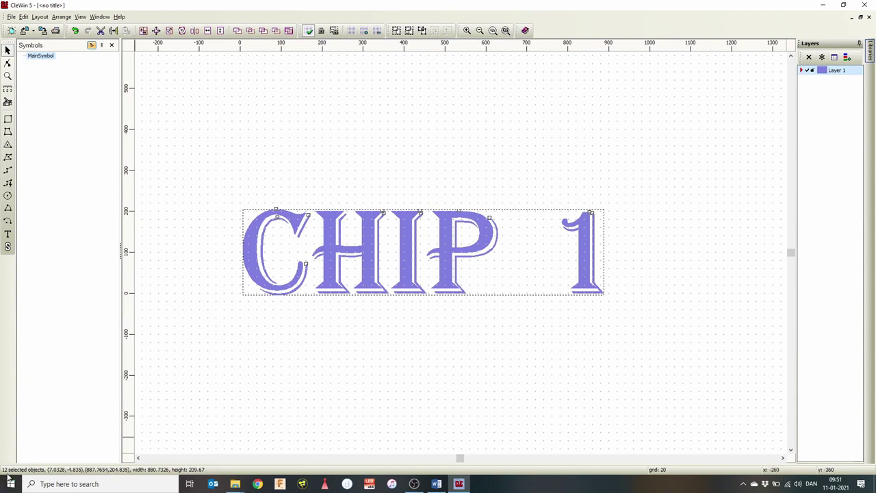
{"action": "left_click", "coordinate": [327, 330]}
{"action": "left_click_drag", "start_coordinate": [329, 224], "coordinate": [315, 181]}
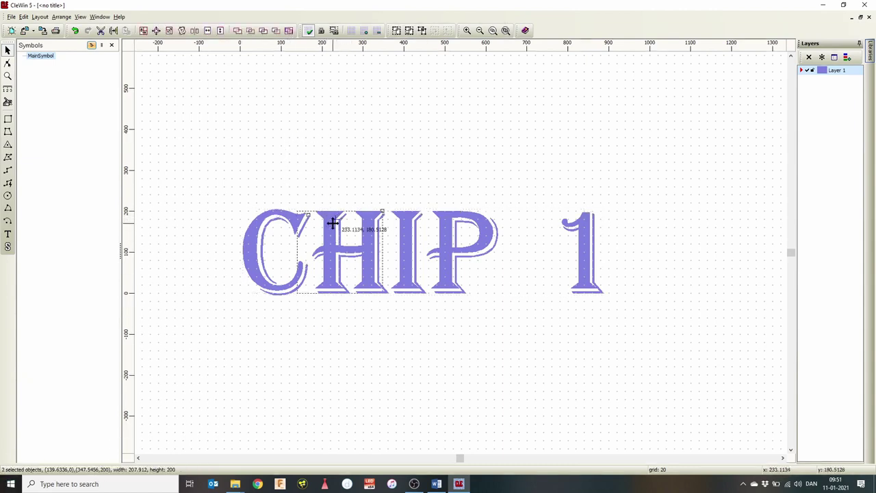
{"action": "left_click_drag", "start_coordinate": [329, 226], "coordinate": [288, 137]}
{"action": "left_click", "coordinate": [406, 226]}
{"action": "left_click_drag", "start_coordinate": [407, 225], "coordinate": [447, 119]}
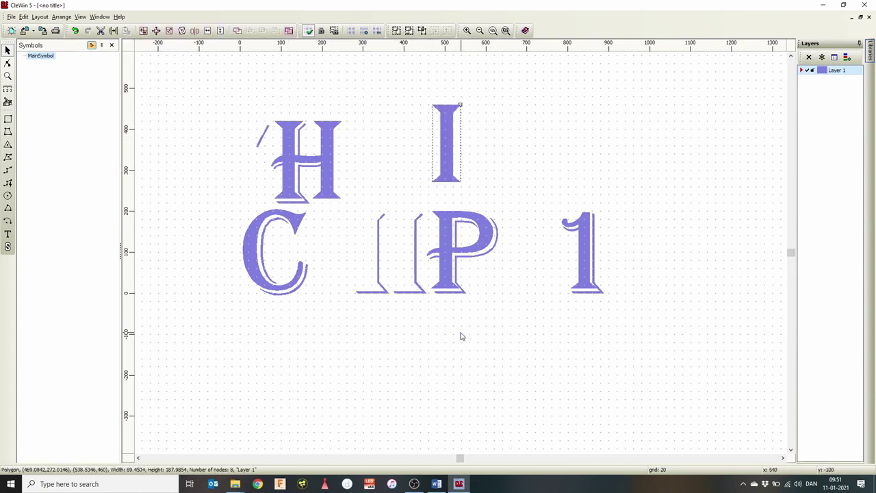
{"action": "key", "text": "ctrl+z"}
{"action": "key", "text": "ctrl+z"}
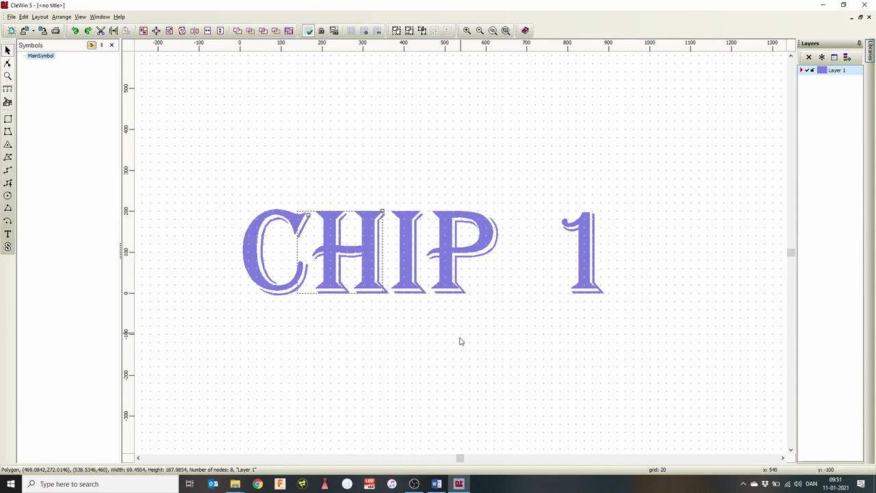
{"action": "left_click", "coordinate": [206, 180]}
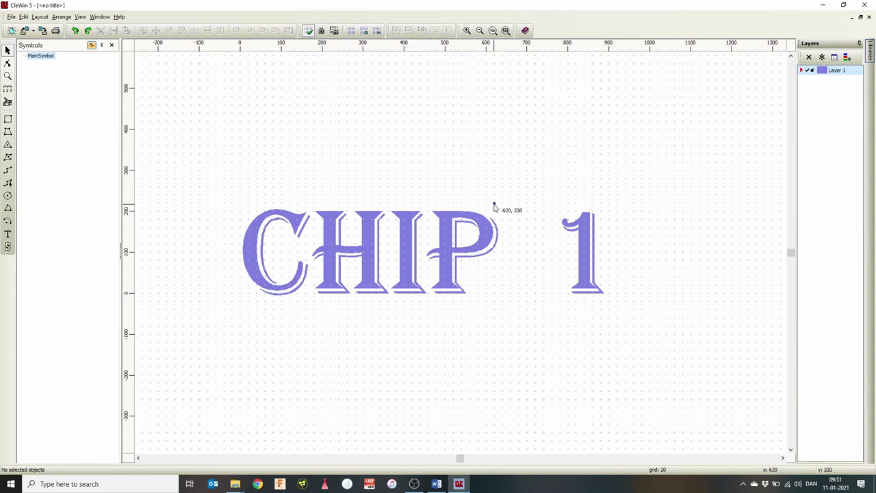
- Select all the CHIP 1 letter polygons to remove them, then view the whole wafer outline
{"action": "scroll", "coordinate": [495, 198], "scroll_direction": "down", "scroll_amount": 1}
{"action": "left_click_drag", "start_coordinate": [314, 150], "coordinate": [605, 306]}
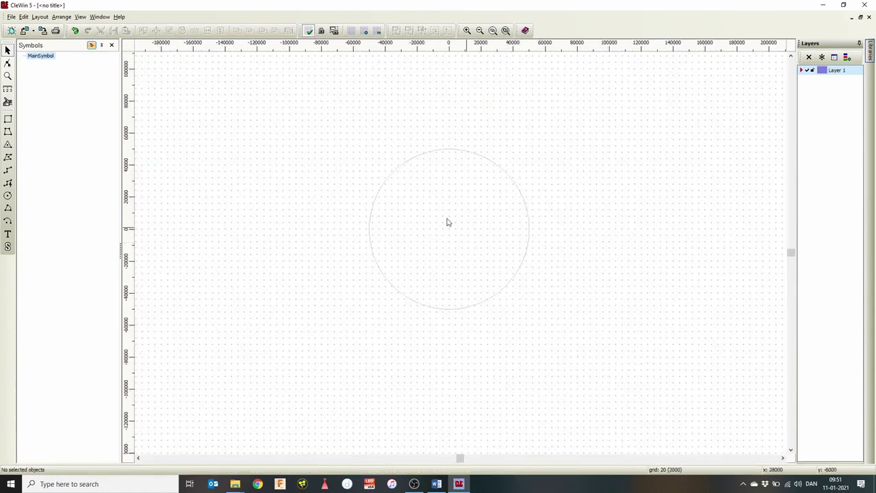
{"action": "scroll", "coordinate": [475, 215], "scroll_direction": "up", "scroll_amount": 1}
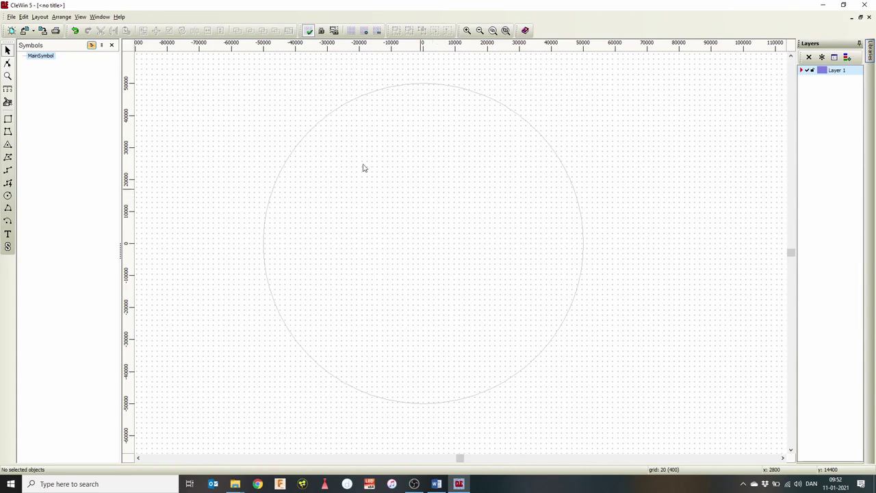
- Rename the MainSymbol symbol to Wafer and select Layer 1
{"action": "right_click", "coordinate": [46, 60]}
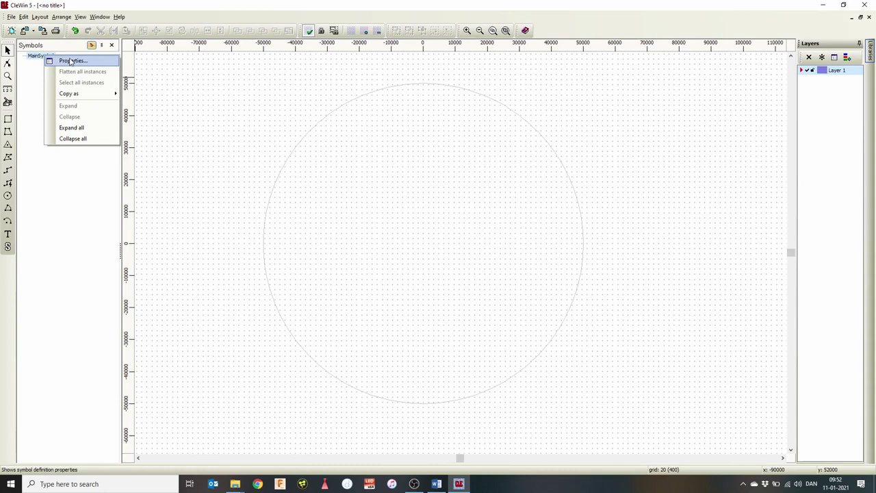
{"action": "left_click", "coordinate": [70, 60]}
{"action": "double_click", "coordinate": [458, 193]}
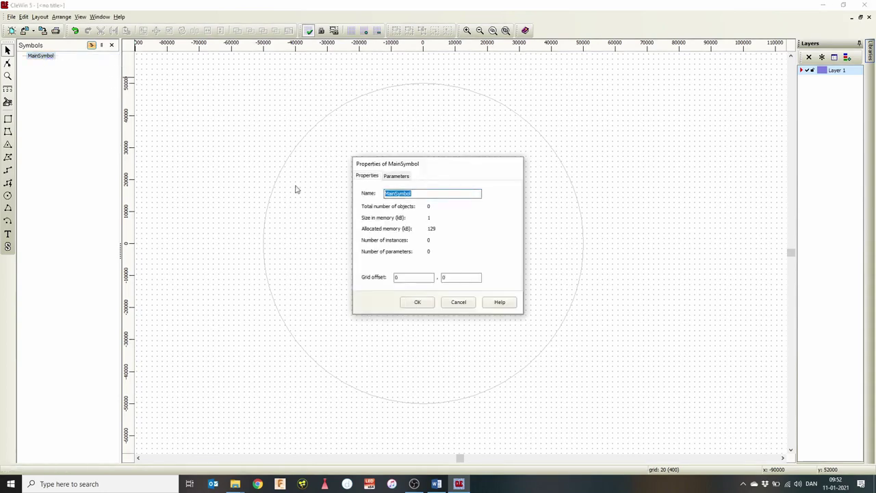
{"action": "type", "text": "Wafer"}
{"action": "key", "text": "Return"}
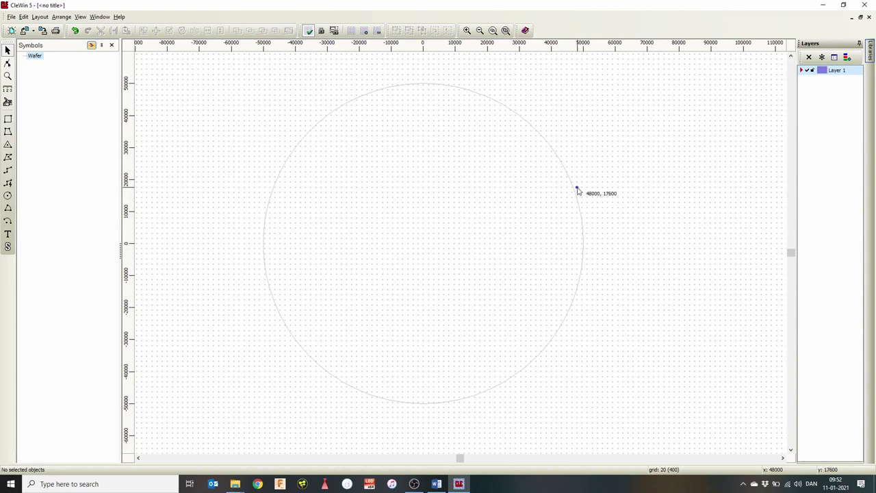
{"action": "left_click", "coordinate": [845, 69]}
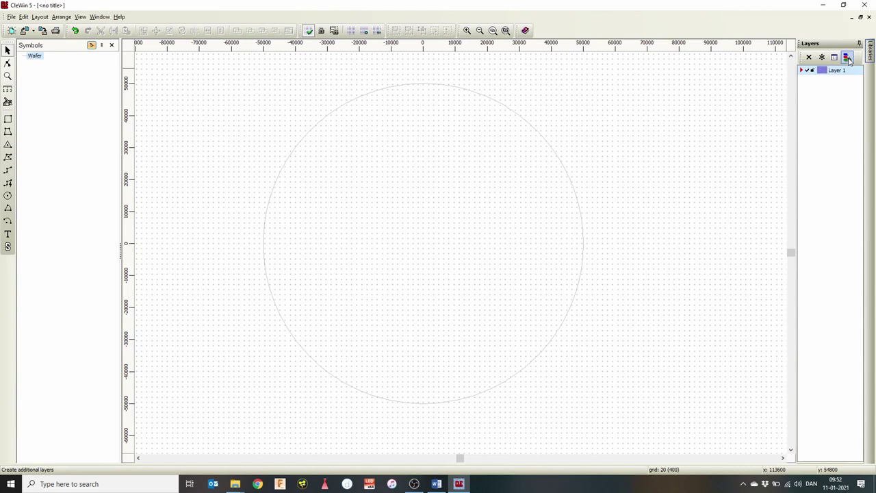
- Add layer 0, name it Outline and set its fill to none so it draws outlines only
{"action": "left_click", "coordinate": [847, 58]}
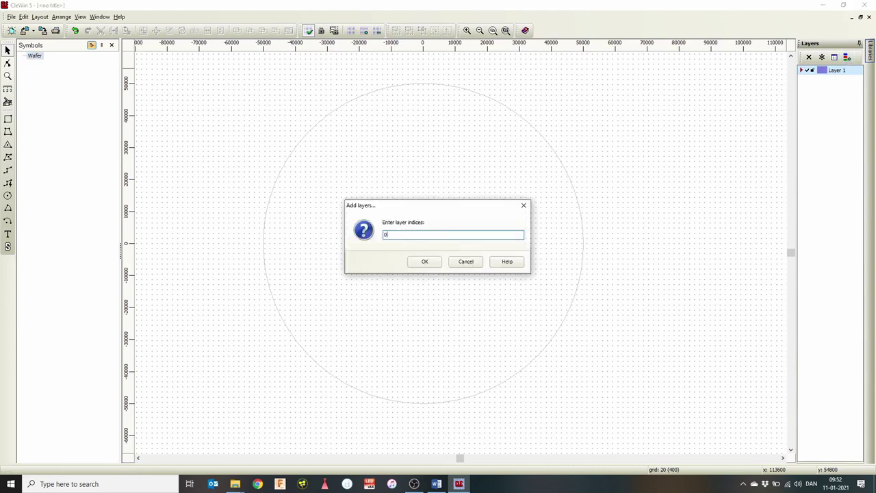
{"action": "left_click", "coordinate": [420, 262]}
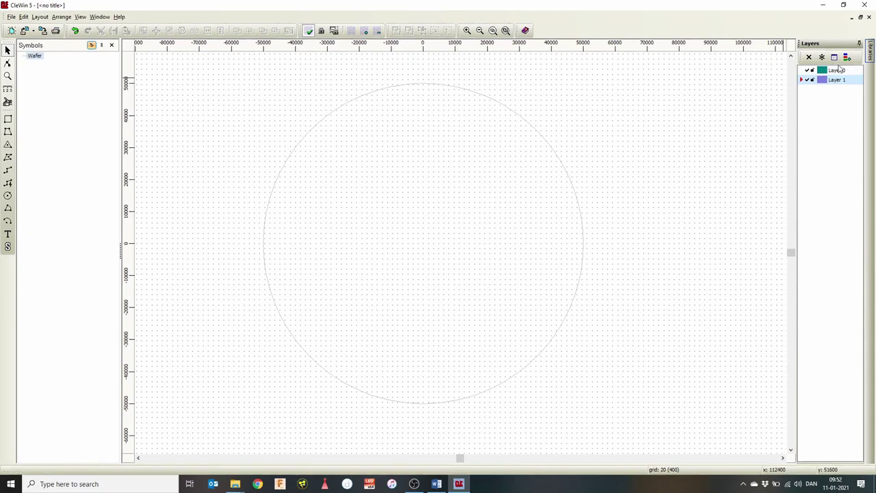
{"action": "double_click", "coordinate": [838, 70]}
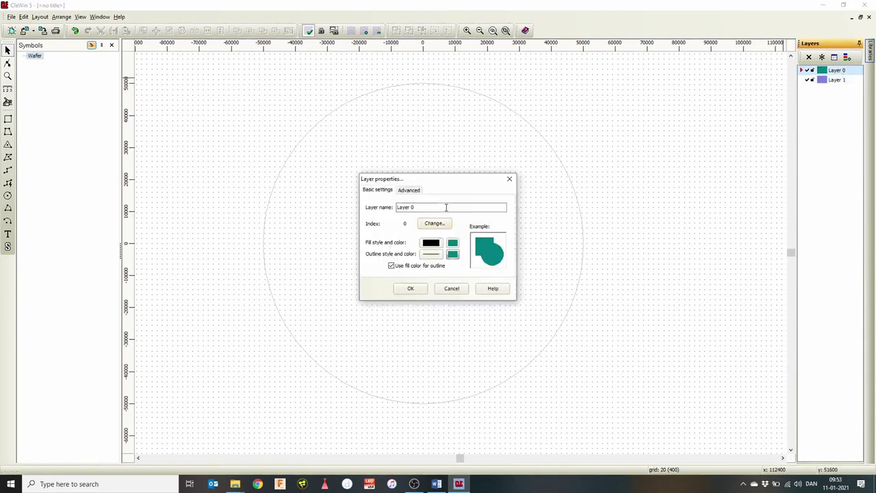
{"action": "left_click_drag", "start_coordinate": [446, 206], "coordinate": [330, 211]}
{"action": "type", "text": "Outline"}
{"action": "left_click", "coordinate": [430, 243]}
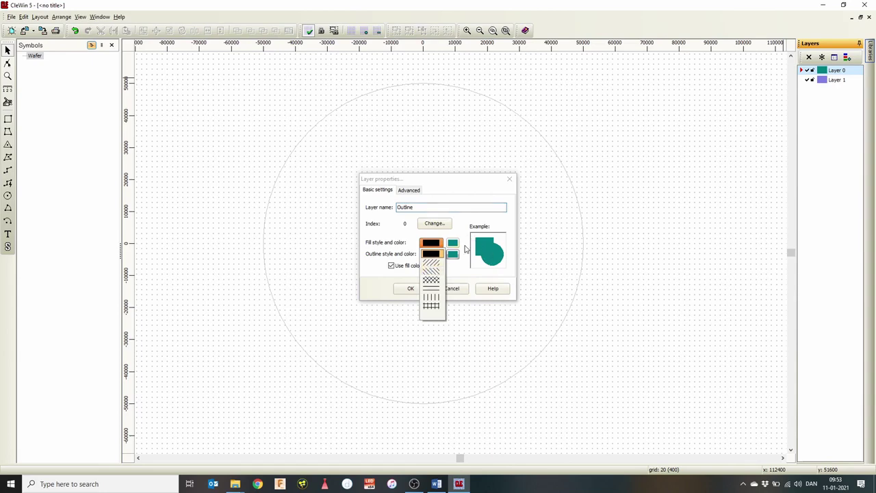
{"action": "left_click", "coordinate": [428, 317]}
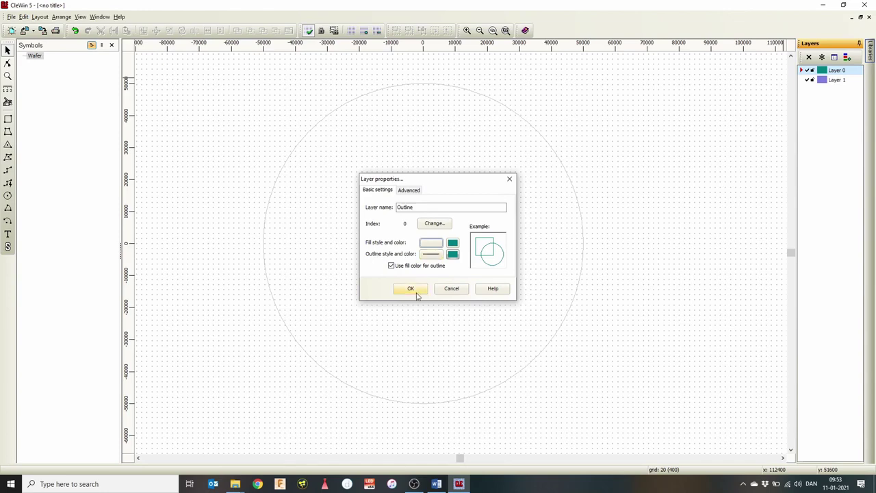
{"action": "left_click", "coordinate": [416, 292]}
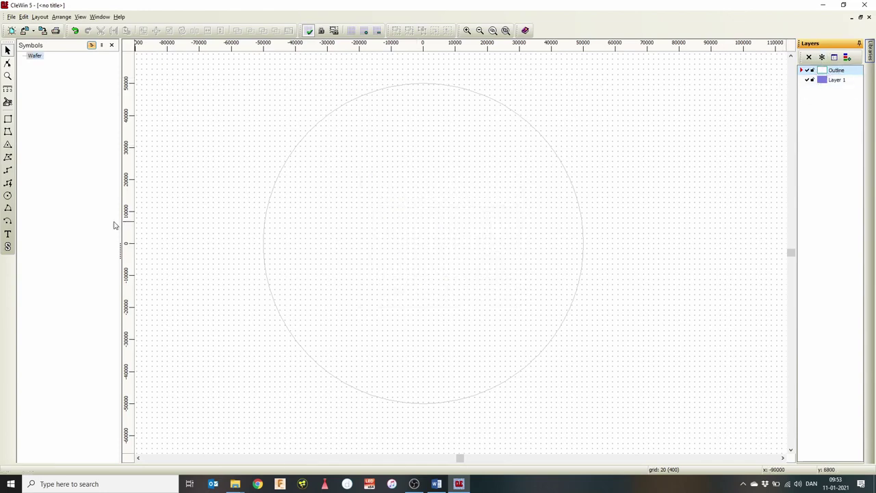
- Draw a rectangle and make it a 10000 × 10000 square centred at (0, 0)
{"action": "left_click", "coordinate": [7, 119]}
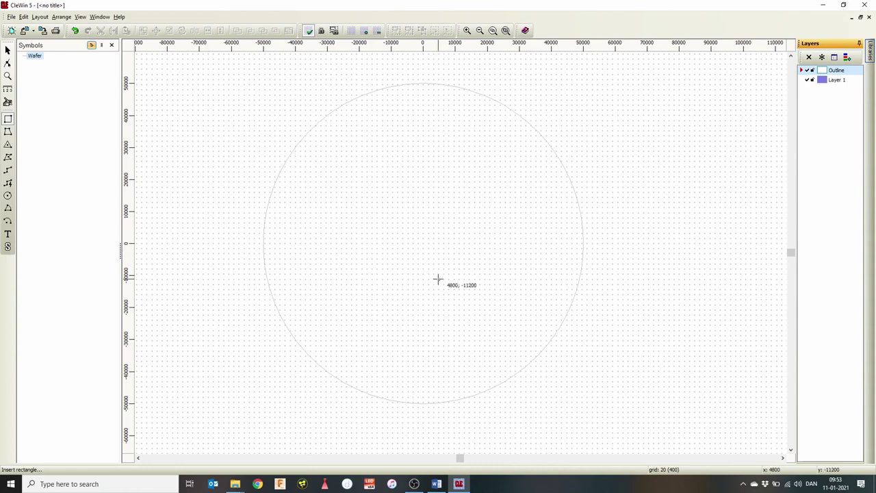
{"action": "left_click_drag", "start_coordinate": [393, 214], "coordinate": [497, 315]}
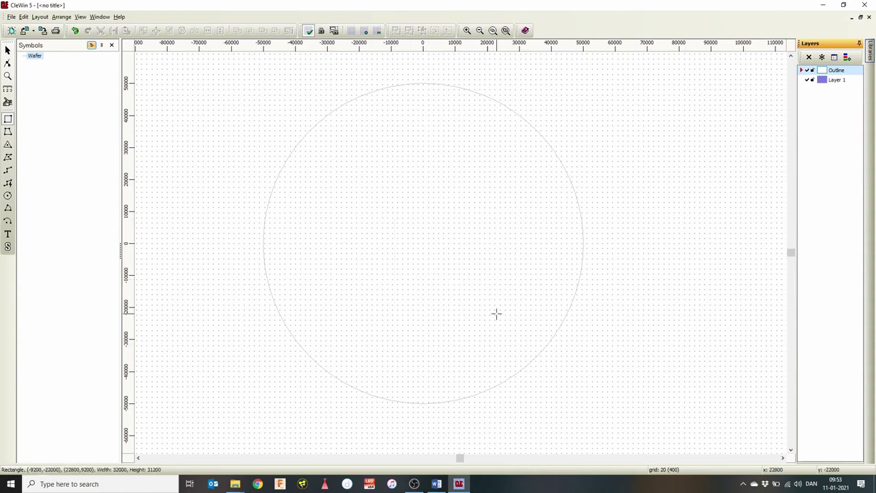
{"action": "double_click", "coordinate": [525, 364]}
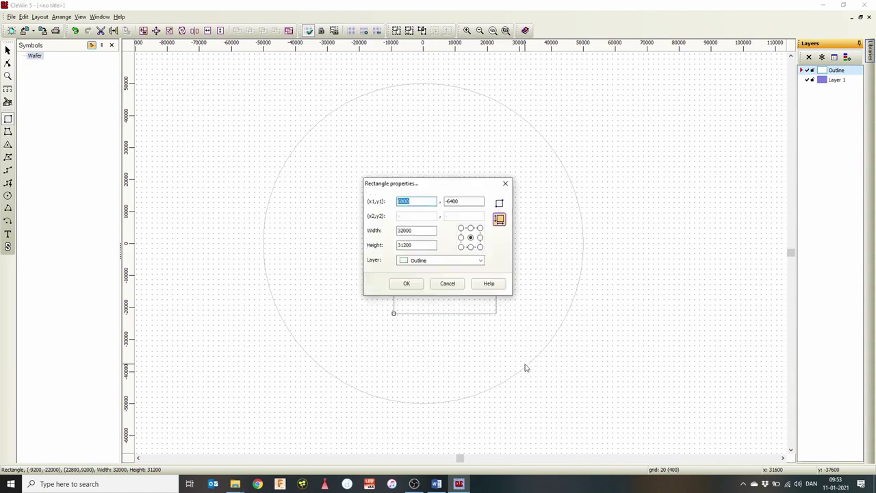
{"action": "type", "text": "0"}
{"action": "key", "text": "Tab"}
{"action": "type", "text": "0"}
{"action": "key", "text": "Tab"}
{"action": "key", "text": "Tab"}
{"action": "key", "text": "Tab"}
{"action": "type", "text": "1"}
{"action": "key", "text": "Tab"}
{"action": "type", "text": "1"}
{"action": "key", "text": "Return"}
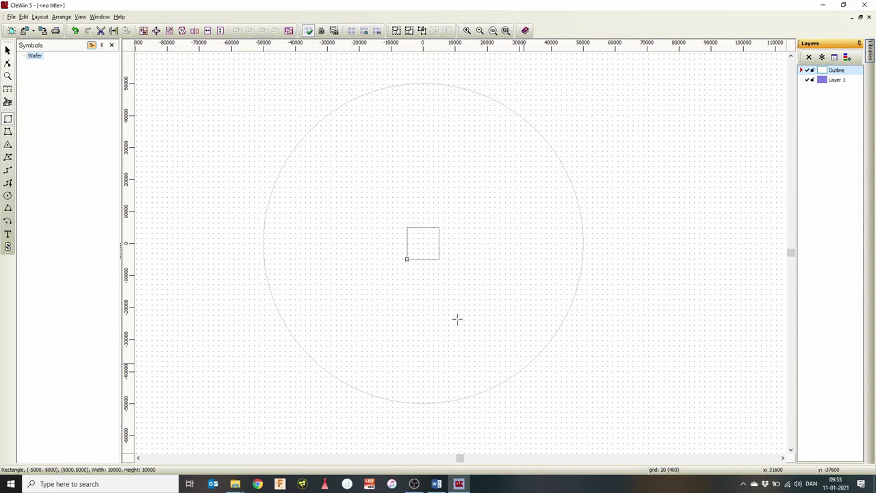
{"action": "scroll", "coordinate": [423, 249], "scroll_direction": "up", "scroll_amount": 1}
{"action": "scroll", "coordinate": [423, 250], "scroll_direction": "up", "scroll_amount": 1}
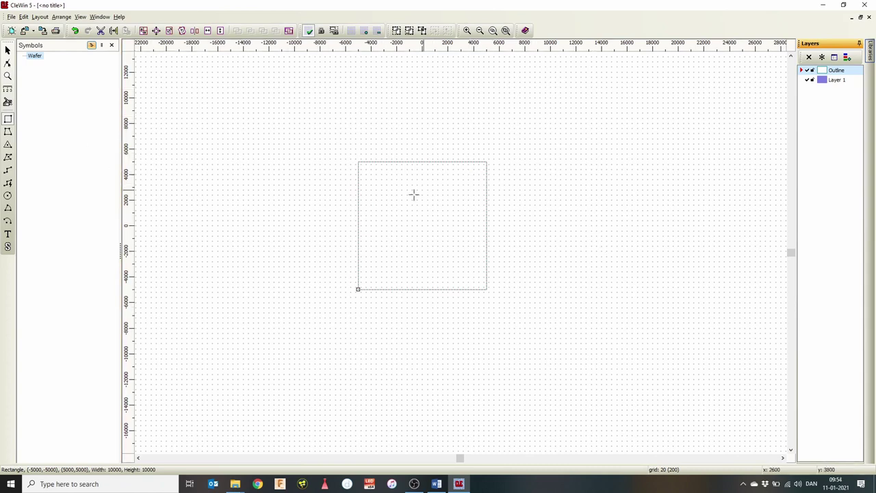
- Combine the square into a new symbol named Chip1 using Arrange > Combine
{"action": "left_click", "coordinate": [68, 18]}
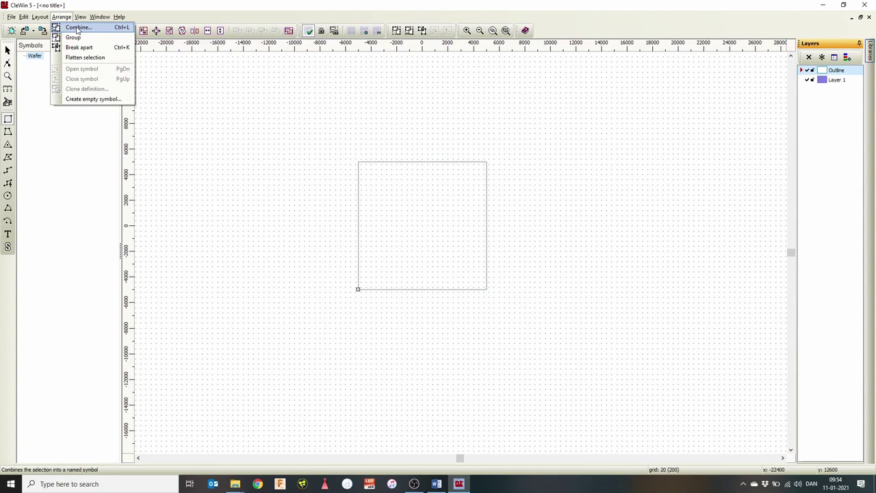
{"action": "left_click", "coordinate": [76, 28]}
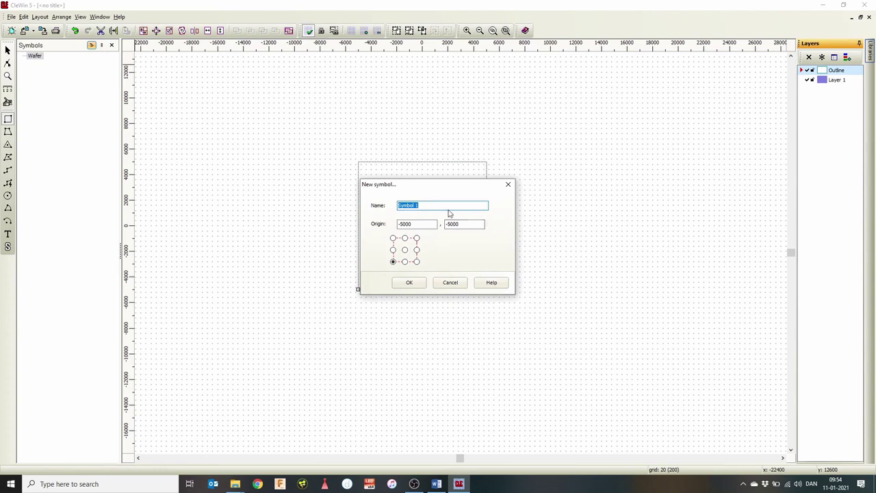
{"action": "type", "text": "Chip1"}
{"action": "key", "text": "Return"}
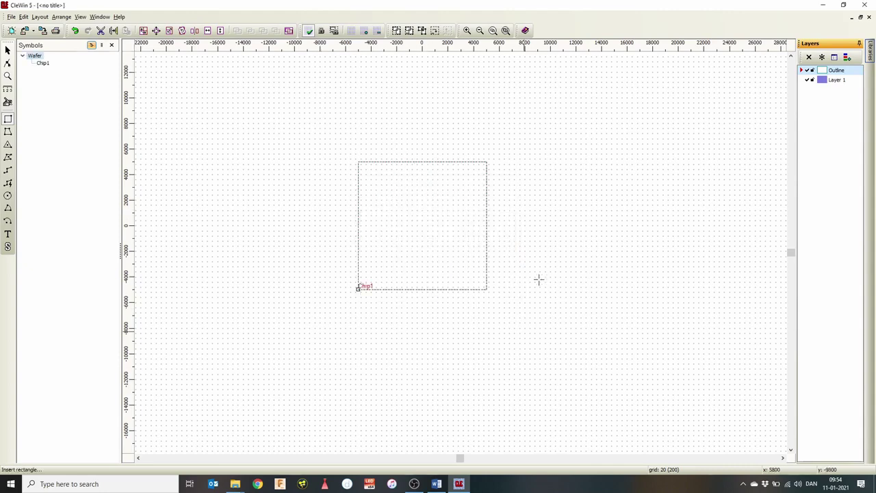
- Open Chip1 for editing, zoom out, and make Layer 1 the active drawing layer
{"action": "double_click", "coordinate": [43, 65]}
{"action": "scroll", "coordinate": [430, 280], "scroll_direction": "down", "scroll_amount": 2}
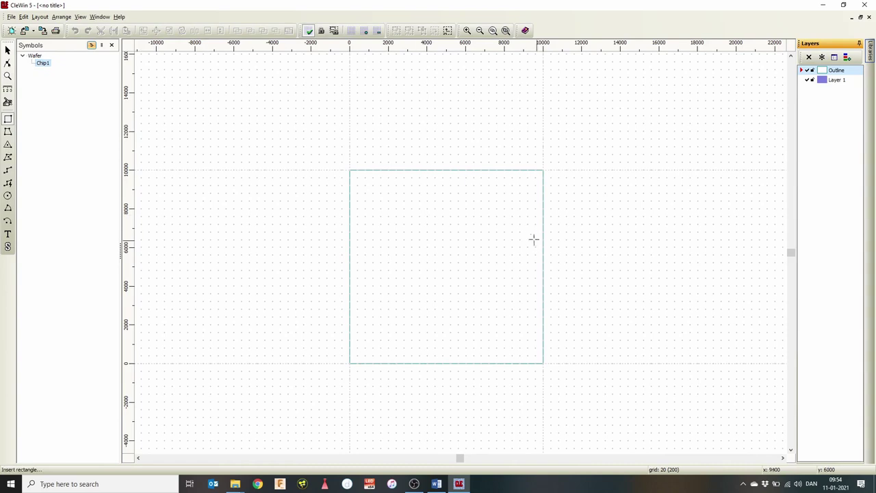
{"action": "left_click", "coordinate": [835, 81]}
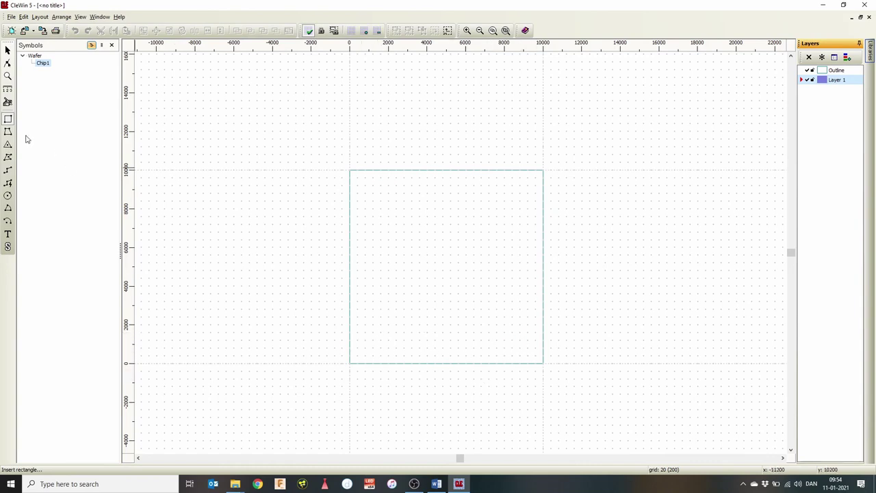
- Draw a rectangle and set it to 1000 × 1000, lower-left corner anchored at 500, 500
{"action": "left_click", "coordinate": [8, 121]}
{"action": "left_click_drag", "start_coordinate": [357, 349], "coordinate": [381, 355]}
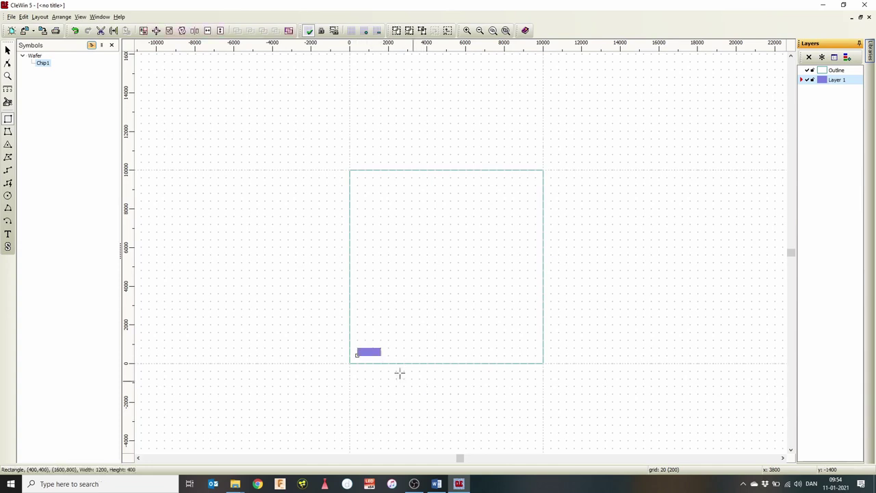
{"action": "scroll", "coordinate": [381, 365], "scroll_direction": "up", "scroll_amount": 1}
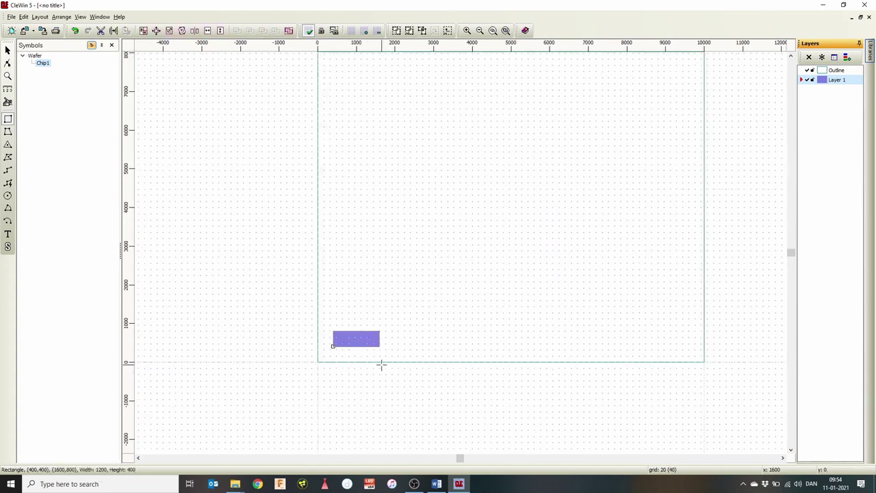
{"action": "right_click", "coordinate": [381, 365]}
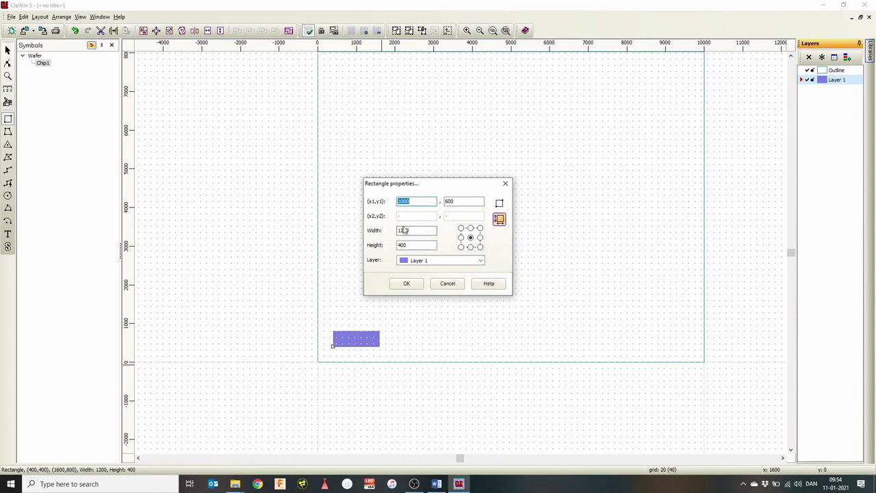
{"action": "left_click", "coordinate": [461, 247]}
{"action": "left_click_drag", "start_coordinate": [423, 200], "coordinate": [359, 201]}
{"action": "type", "text": "5"}
{"action": "key", "text": "Tab"}
{"action": "key", "text": "Tab"}
{"action": "key", "text": "Tab"}
{"action": "left_click", "coordinate": [406, 283]}
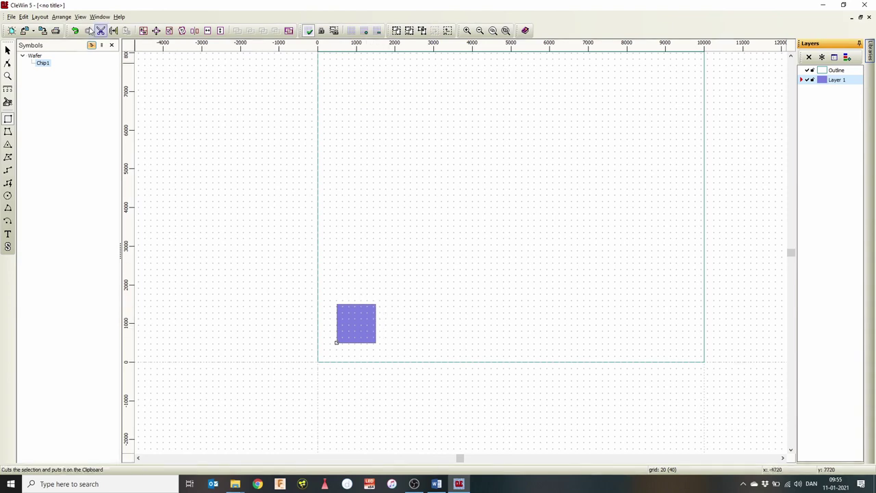
- Combine the pad into a symbol named 'Contact pad' and expand Chip1 to show it nested
{"action": "left_click", "coordinate": [40, 17]}
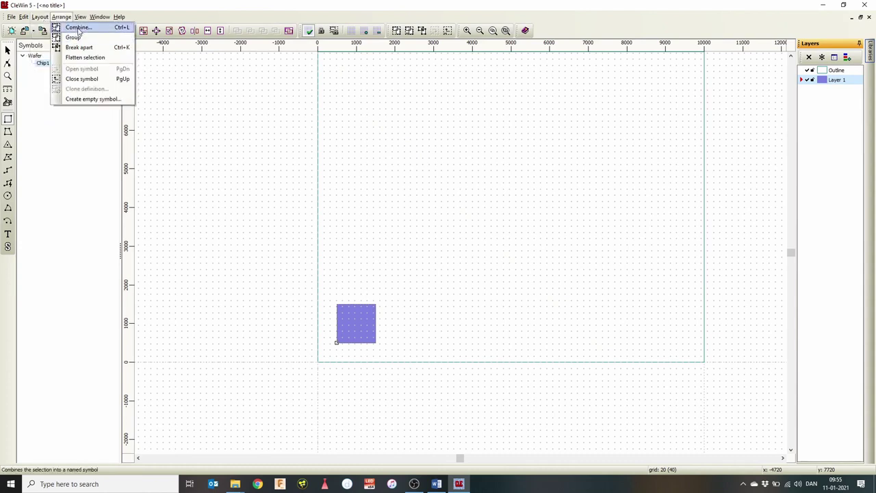
{"action": "left_click", "coordinate": [78, 27]}
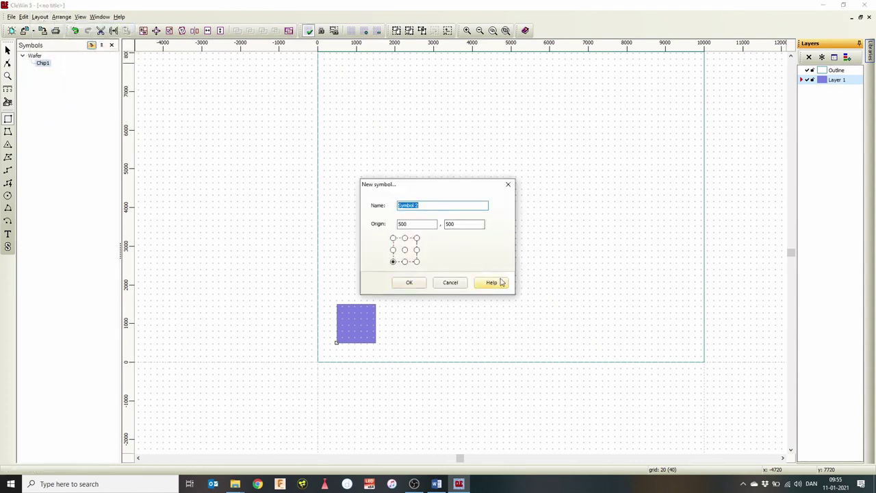
{"action": "type", "text": "Contact pad"}
{"action": "left_click", "coordinate": [410, 282]}
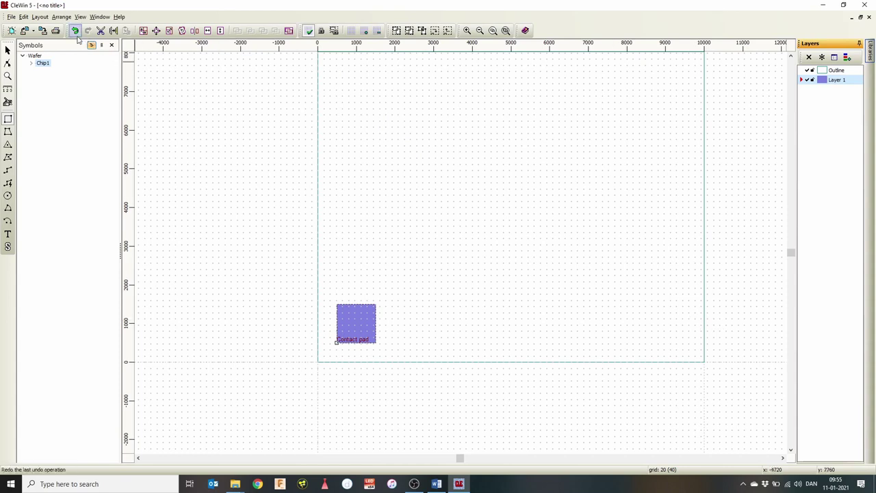
{"action": "left_click", "coordinate": [32, 65]}
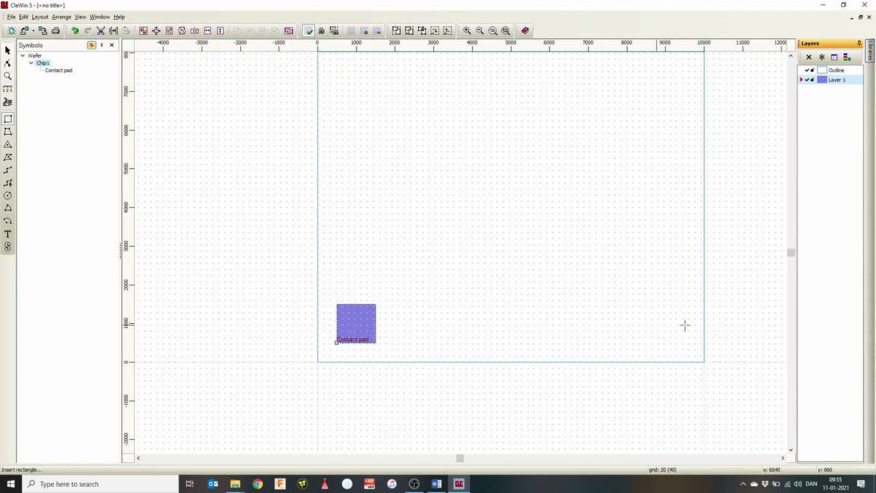
- Duplicate the pad into a row of 5 columns spaced 1800 apart
{"action": "left_click", "coordinate": [39, 17]}
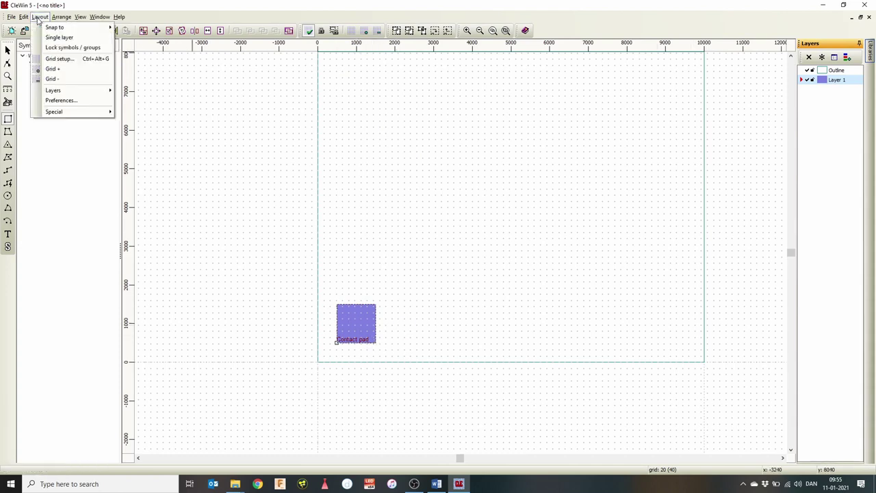
{"action": "mouse_move", "coordinate": [23, 16]}
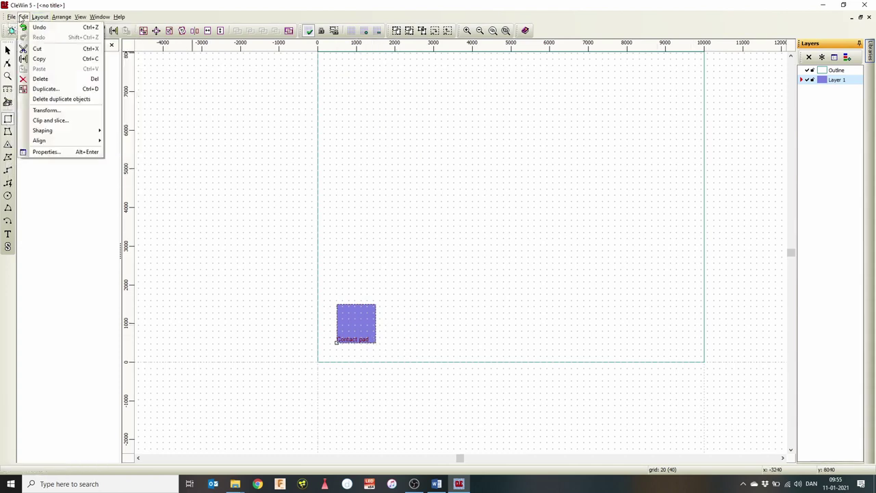
{"action": "left_click", "coordinate": [43, 88]}
{"action": "left_click_drag", "start_coordinate": [417, 185], "coordinate": [462, 129]}
{"action": "double_click", "coordinate": [538, 155]}
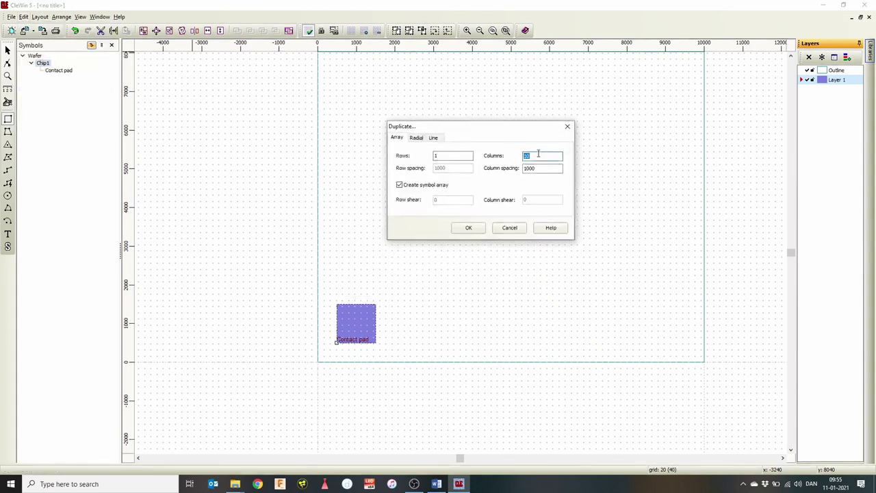
{"action": "key", "text": "Tab"}
{"action": "type", "text": "1800"}
{"action": "left_click", "coordinate": [468, 228]}
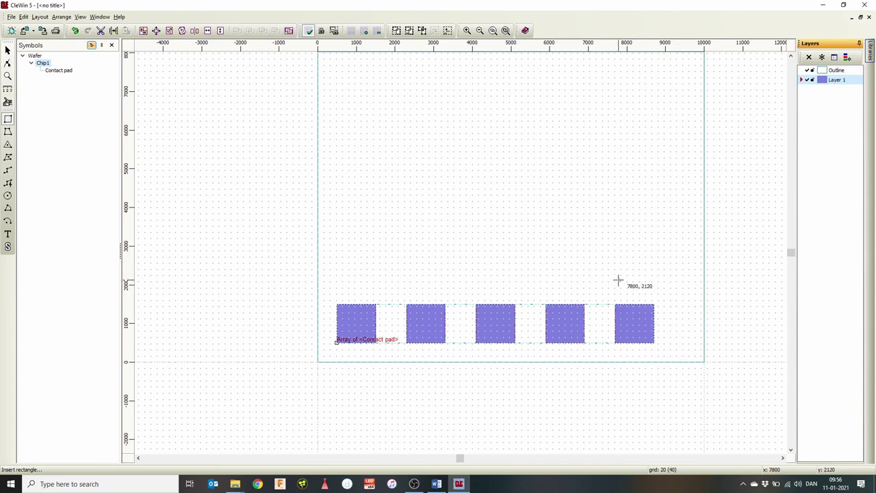
- Change the pad array's column spacing to 1900, then to 2000, in Array properties
{"action": "key", "text": "alt+Return"}
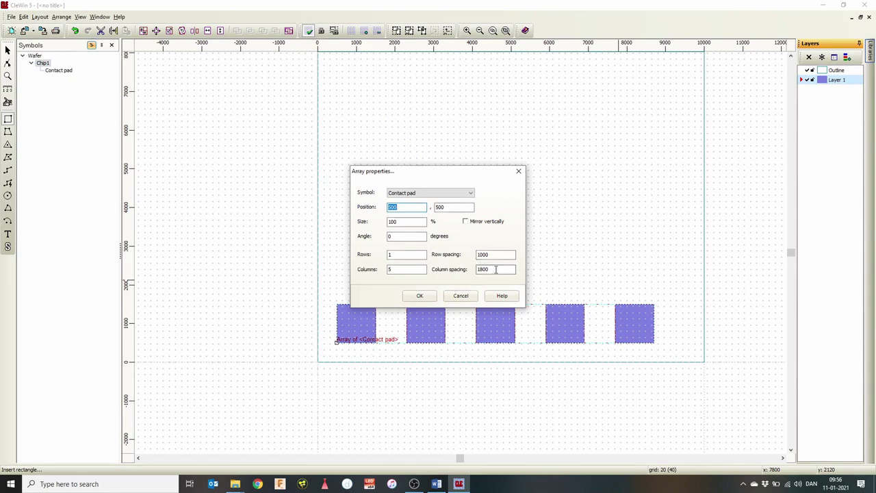
{"action": "double_click", "coordinate": [495, 270]}
{"action": "type", "text": "1900"}
{"action": "key", "text": "Return"}
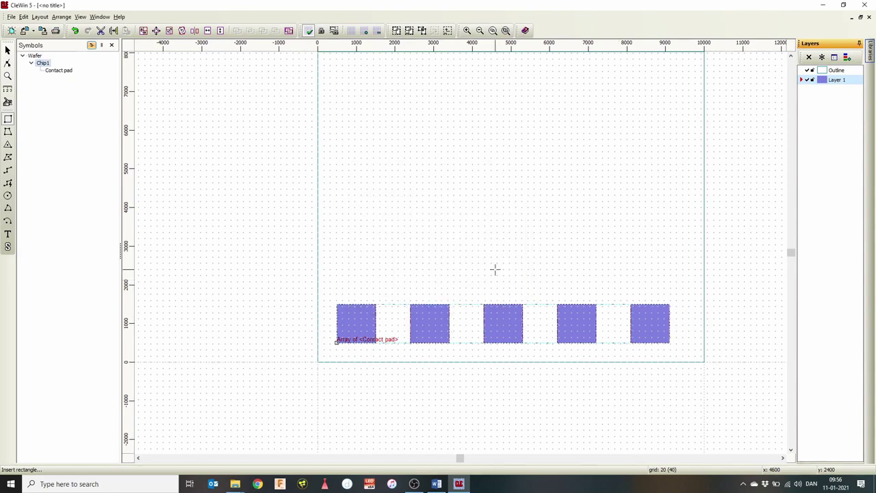
{"action": "double_click", "coordinate": [671, 330]}
{"action": "double_click", "coordinate": [505, 272]}
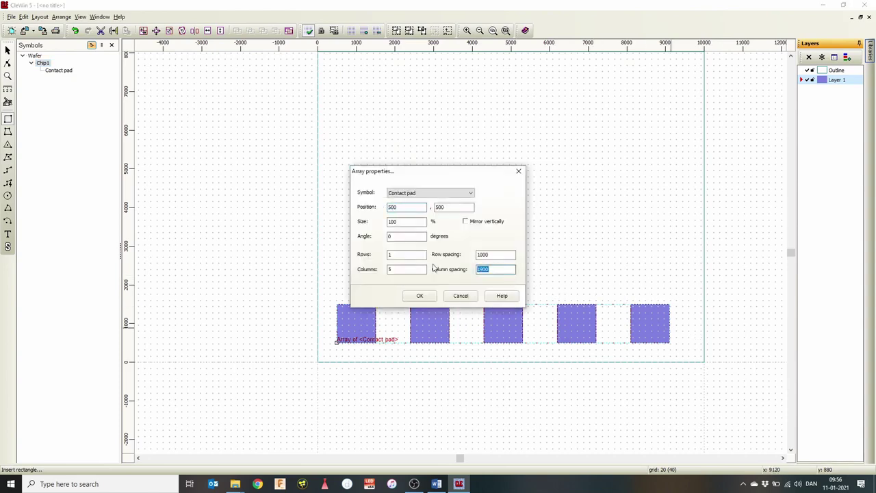
{"action": "type", "text": "2000"}
{"action": "key", "text": "Return"}
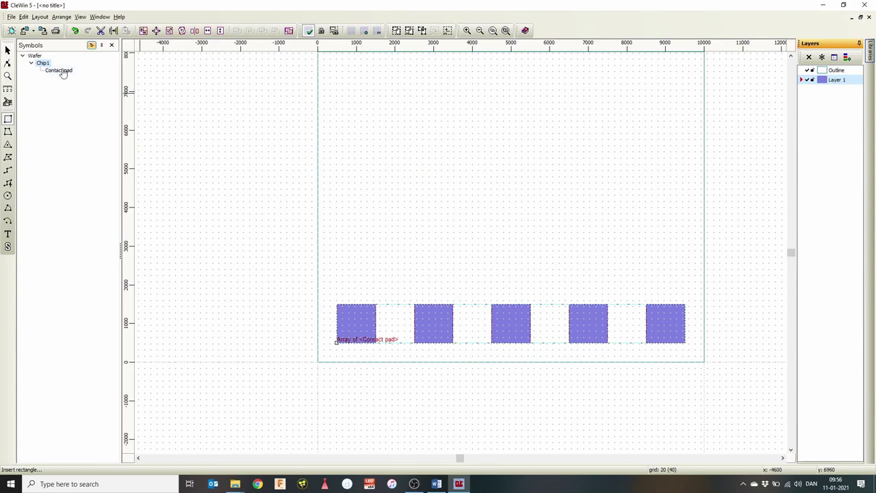
- Browse the Chip1 and Contact pad symbols, then return to the Wafer layout
{"action": "left_click", "coordinate": [34, 56]}
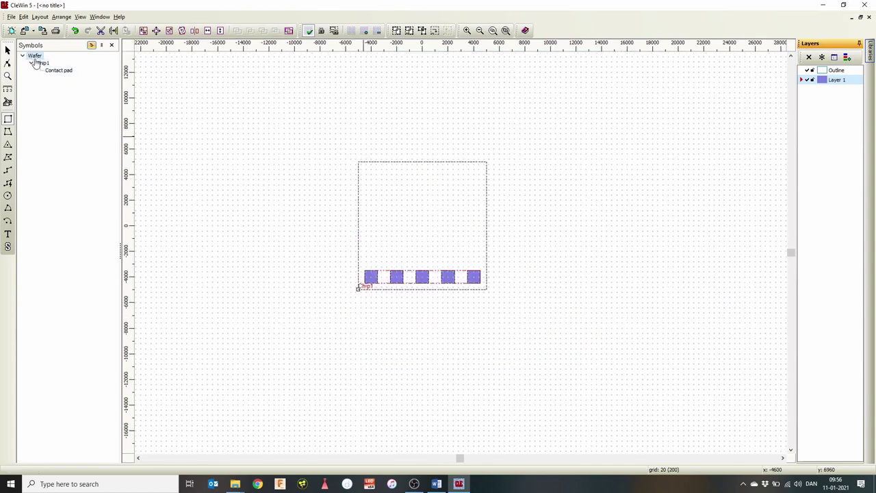
{"action": "left_click", "coordinate": [33, 63]}
{"action": "left_click", "coordinate": [32, 63]}
{"action": "left_click", "coordinate": [56, 71]}
{"action": "left_click", "coordinate": [43, 63]}
{"action": "left_click", "coordinate": [52, 71]}
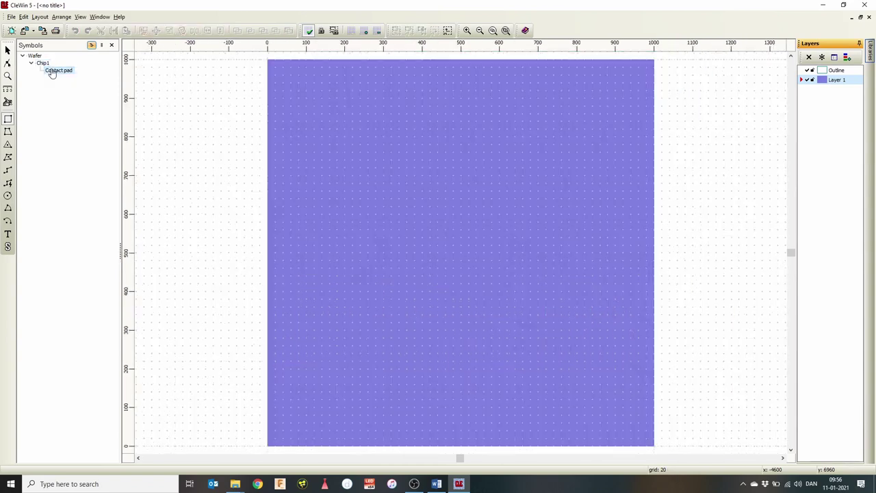
{"action": "left_click", "coordinate": [35, 56]}
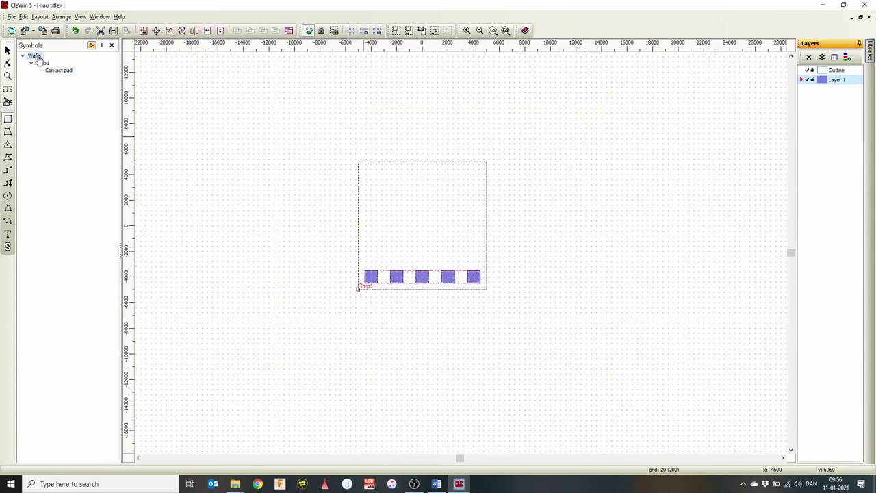
{"action": "scroll", "coordinate": [432, 233], "scroll_direction": "down", "scroll_amount": 4}
{"action": "scroll", "coordinate": [432, 233], "scroll_direction": "up", "scroll_amount": 1}
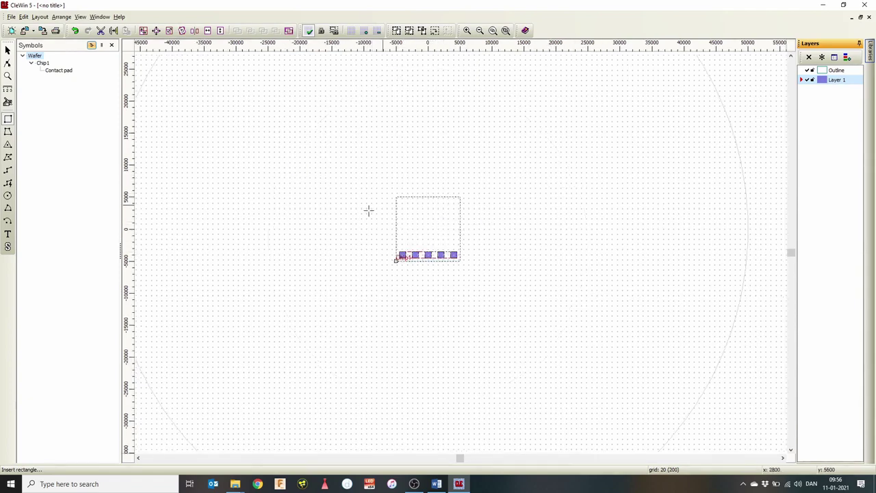
- Duplicate Chip1 on the Wafer as a 4 × 4 symbol array
{"action": "left_click", "coordinate": [26, 17]}
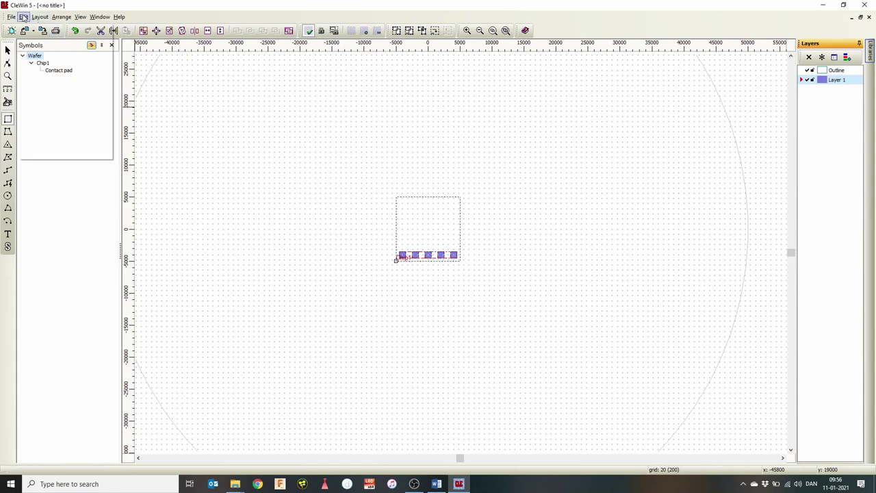
{"action": "mouse_move", "coordinate": [35, 19]}
{"action": "mouse_move", "coordinate": [62, 20]}
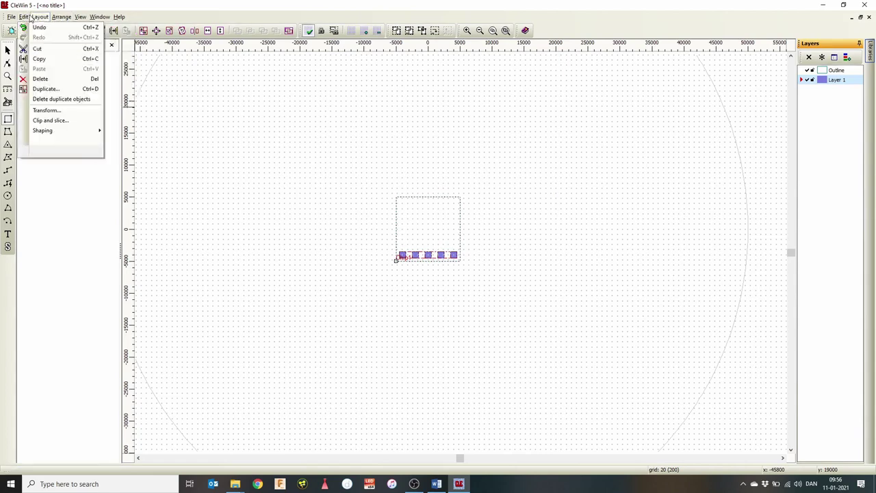
{"action": "left_click", "coordinate": [46, 89]}
{"action": "double_click", "coordinate": [404, 211]}
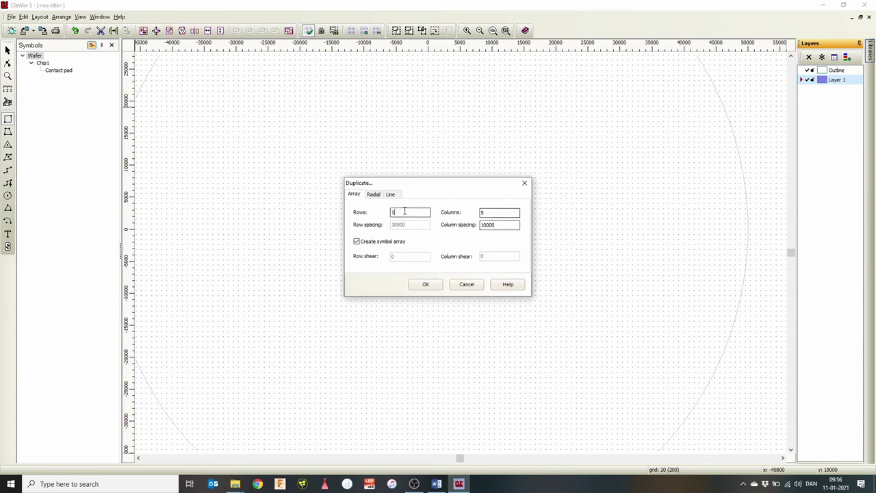
{"action": "type", "text": "4"}
{"action": "key", "text": "Tab"}
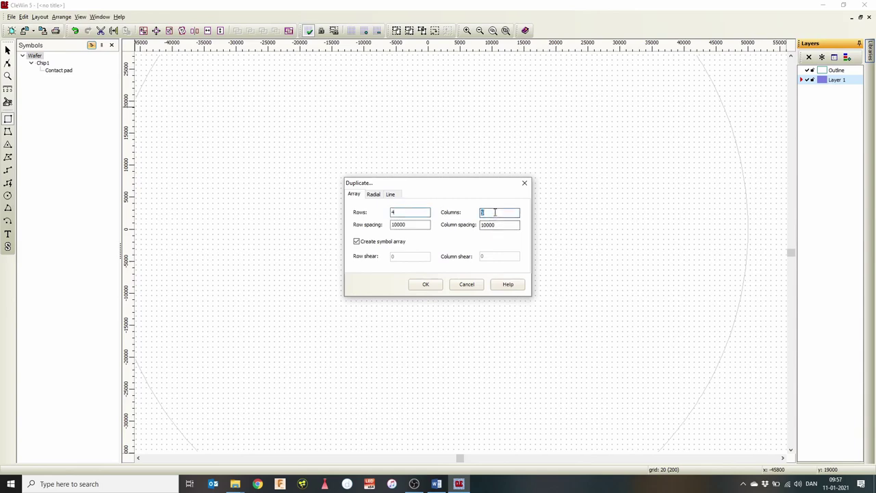
{"action": "type", "text": "4"}
{"action": "left_click", "coordinate": [426, 284]}
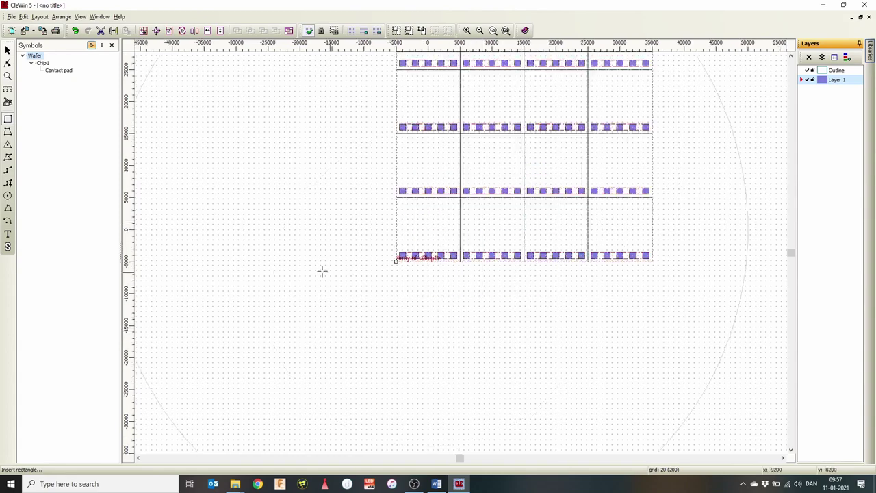
- Subtract a circle from the Contact pad square's top-left corner, then view Chip1's notched pads
{"action": "double_click", "coordinate": [58, 71]}
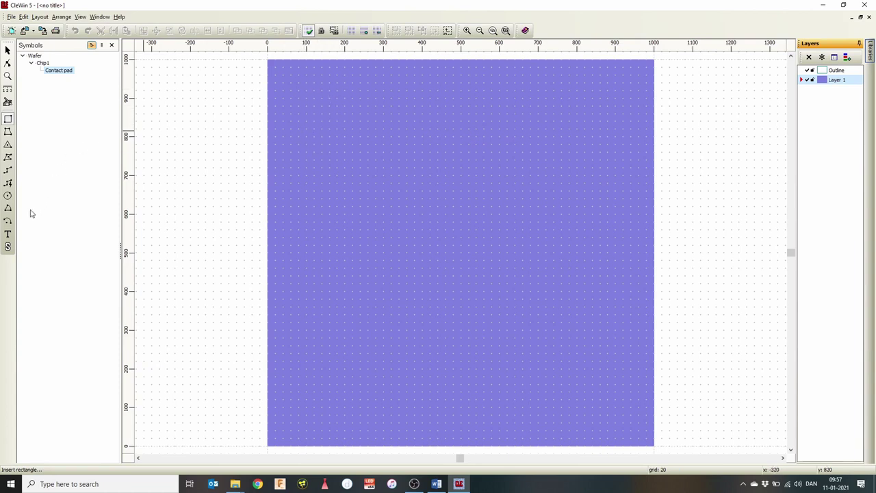
{"action": "left_click", "coordinate": [7, 195]}
{"action": "left_click_drag", "start_coordinate": [298, 91], "coordinate": [336, 123]}
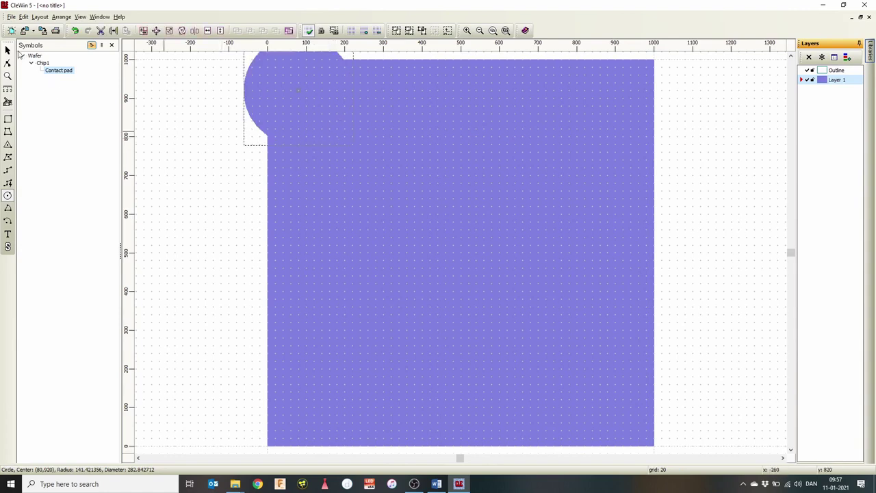
{"action": "left_click", "coordinate": [7, 50]}
{"action": "left_click", "coordinate": [269, 177]}
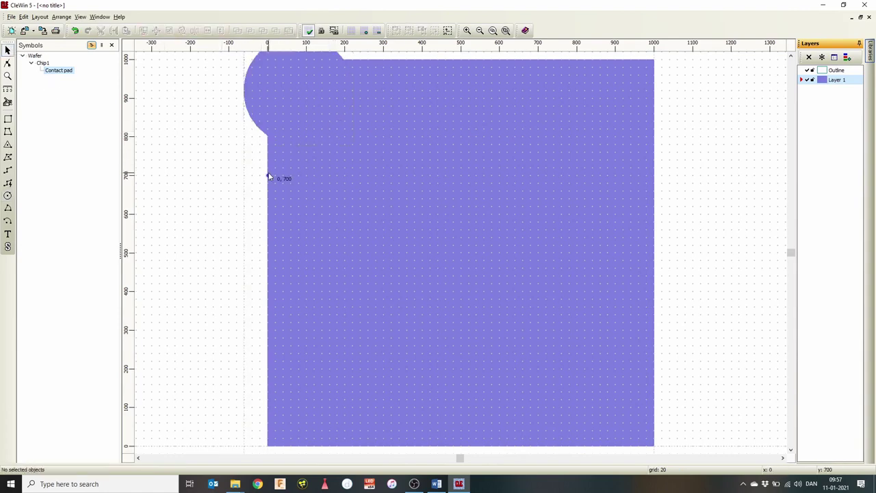
{"action": "left_click", "coordinate": [268, 176]}
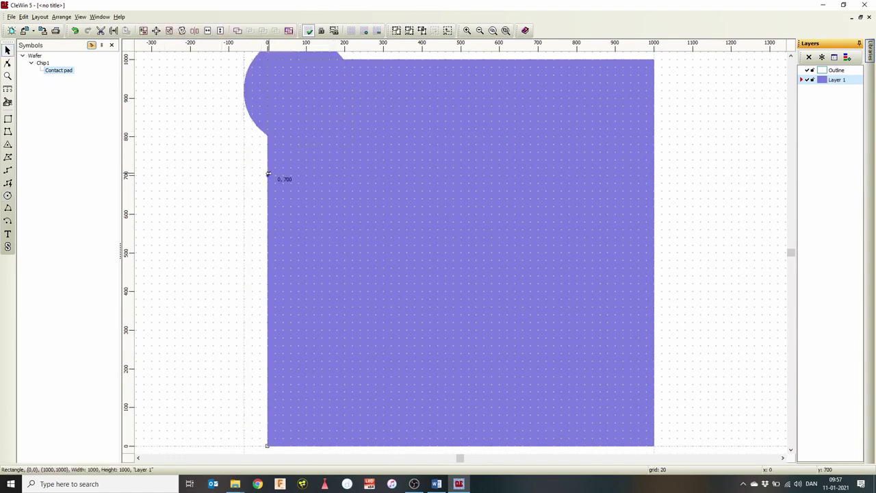
{"action": "left_click", "coordinate": [251, 66], "text": "shift"}
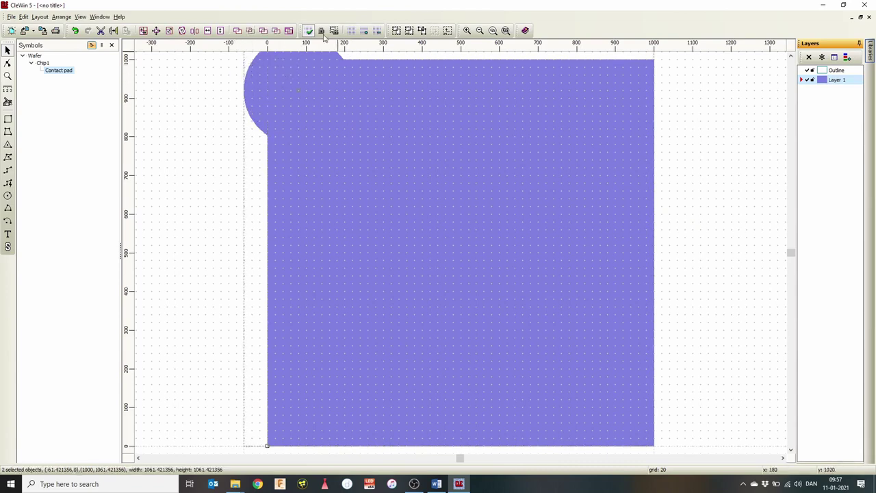
{"action": "left_click", "coordinate": [276, 30]}
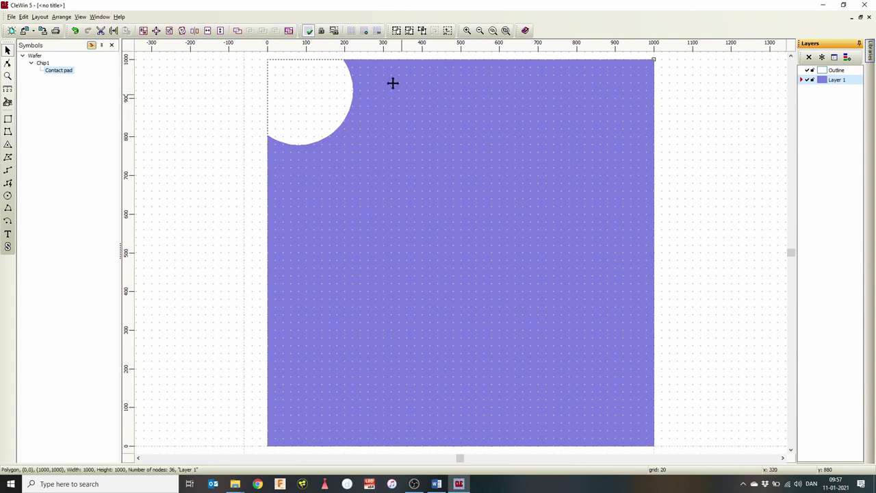
{"action": "left_click", "coordinate": [56, 70]}
{"action": "left_click", "coordinate": [42, 62]}
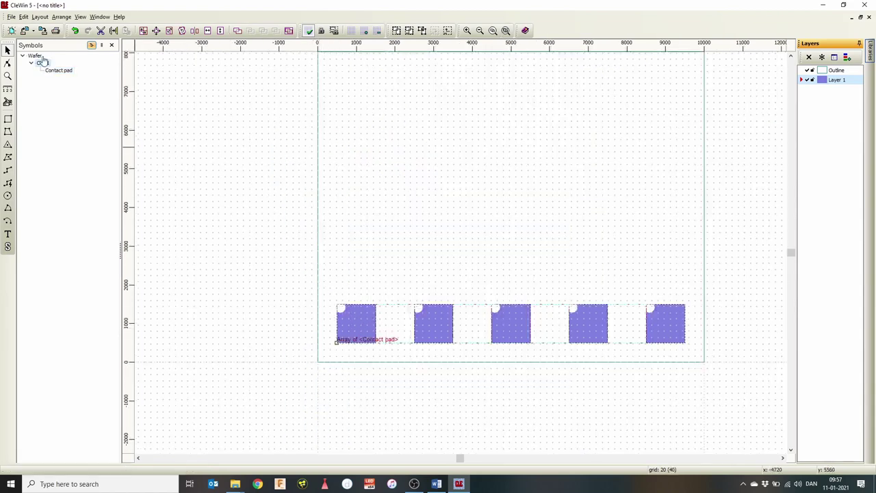
- Show the Wafer with its 4 × 4 notched chip grid, recheck Contact pad, and select the chip array
{"action": "left_click", "coordinate": [34, 56]}
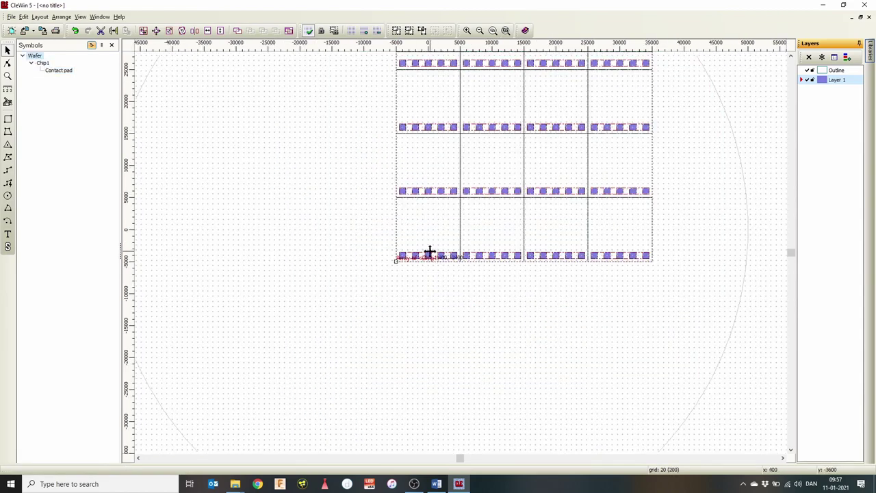
{"action": "scroll", "coordinate": [431, 253], "scroll_direction": "up", "scroll_amount": 3}
{"action": "scroll", "coordinate": [291, 253], "scroll_direction": "up", "scroll_amount": 1}
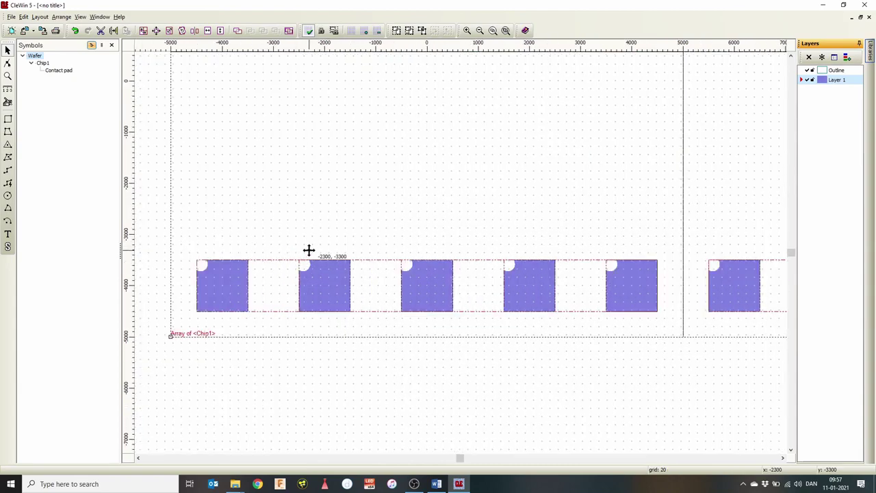
{"action": "scroll", "coordinate": [257, 317], "scroll_direction": "down", "scroll_amount": 2}
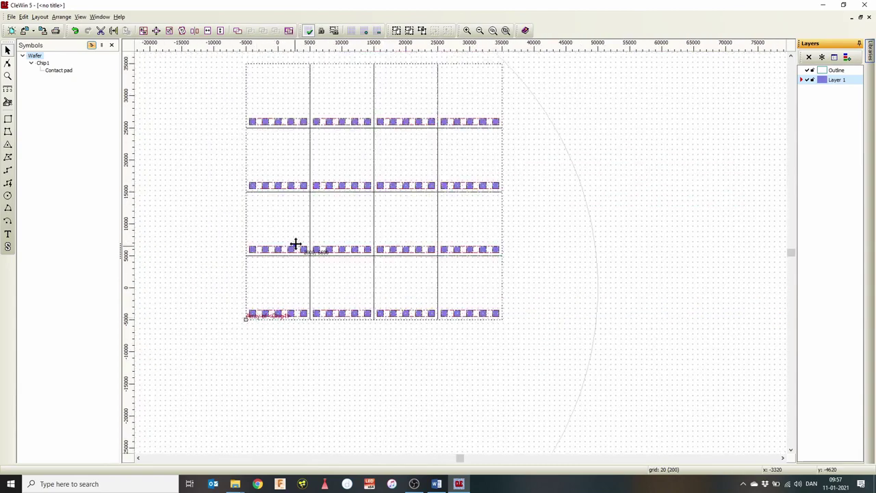
{"action": "scroll", "coordinate": [499, 312], "scroll_direction": "down", "scroll_amount": 1}
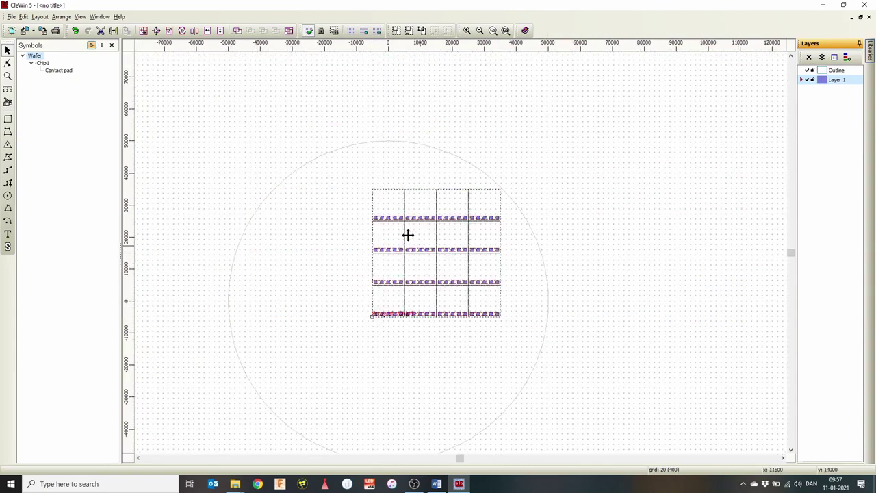
{"action": "left_click", "coordinate": [56, 71]}
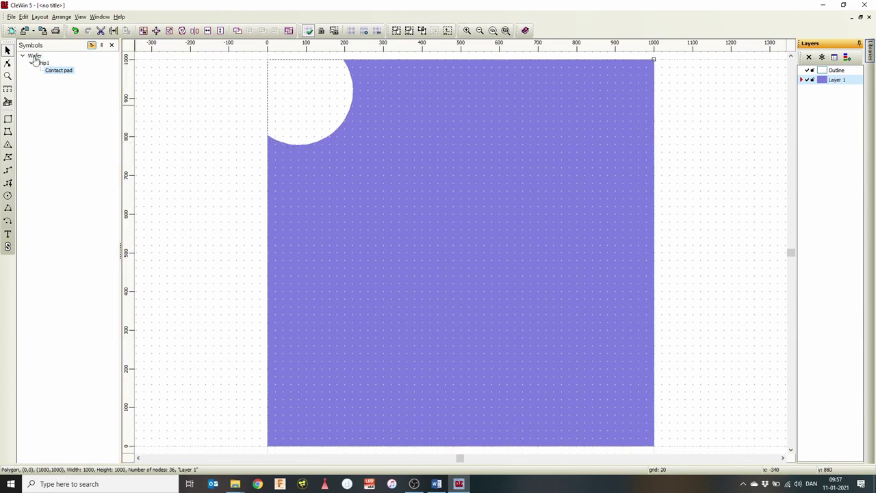
{"action": "left_click", "coordinate": [34, 57]}
{"action": "left_click", "coordinate": [423, 228]}
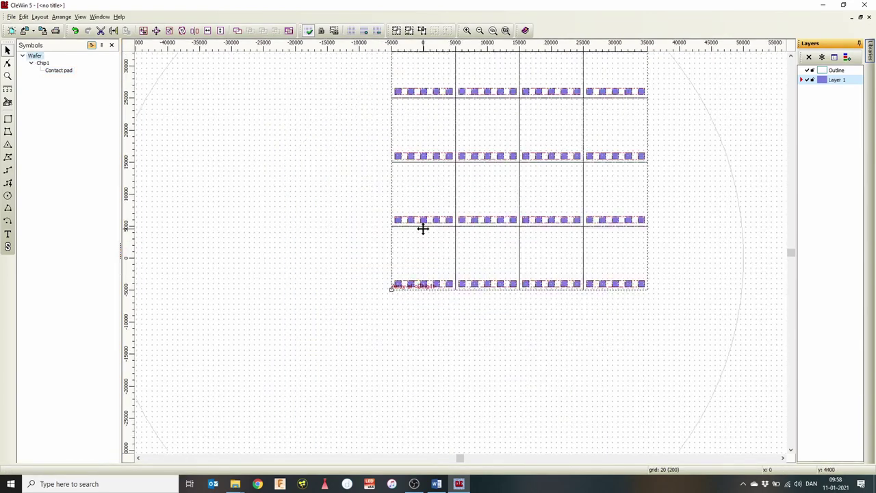
{"action": "scroll", "coordinate": [423, 228], "scroll_direction": "down", "scroll_amount": 2}
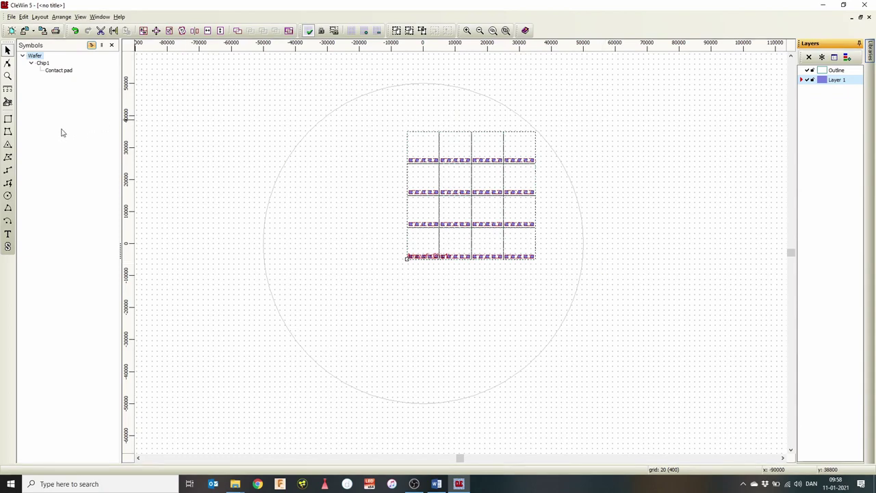
{"action": "left_click", "coordinate": [9, 118]}
{"action": "left_click_drag", "start_coordinate": [410, 105], "coordinate": [439, 96]}
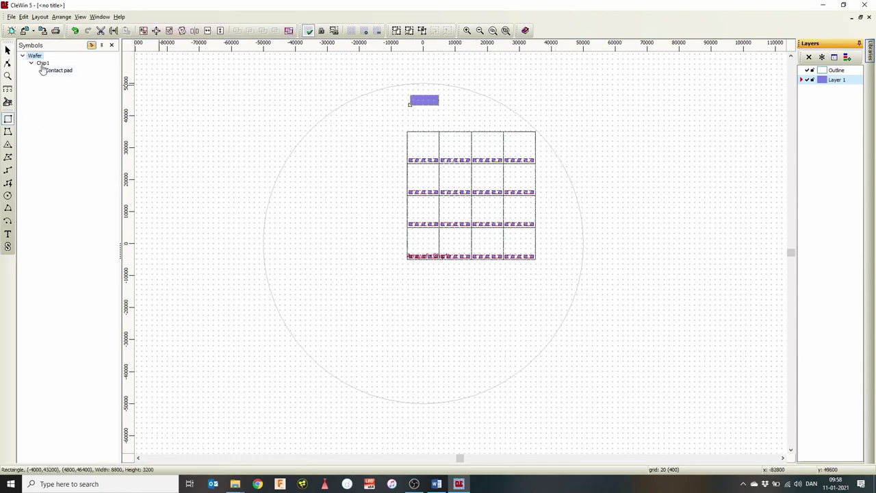
{"action": "left_click", "coordinate": [8, 50]}
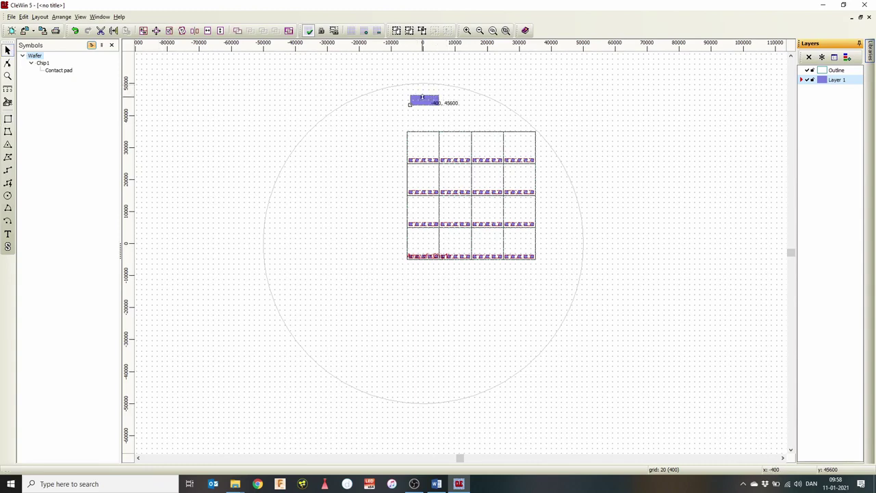
{"action": "key", "text": "Delete"}
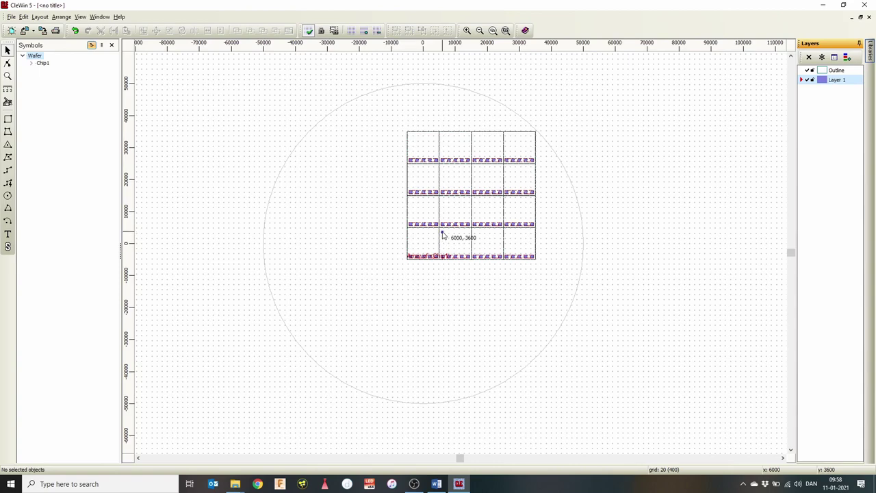
{"action": "scroll", "coordinate": [442, 235], "scroll_direction": "up", "scroll_amount": 1}
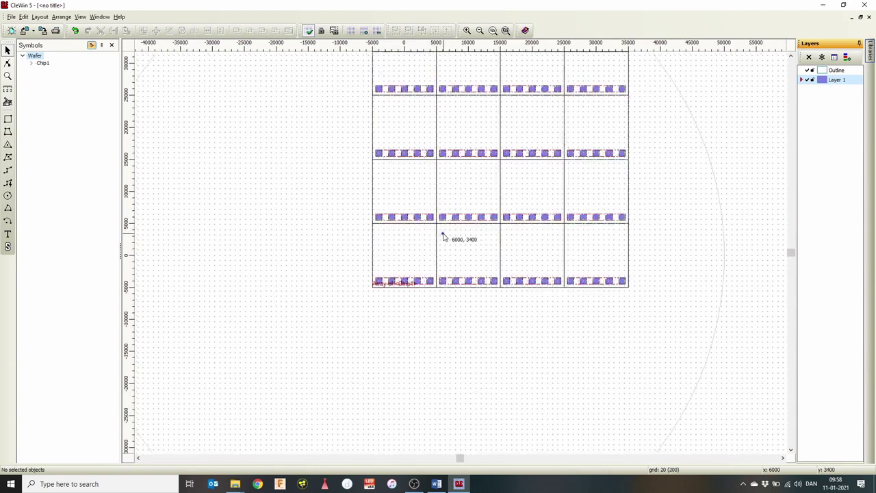
{"action": "scroll", "coordinate": [443, 237], "scroll_direction": "down", "scroll_amount": 1}
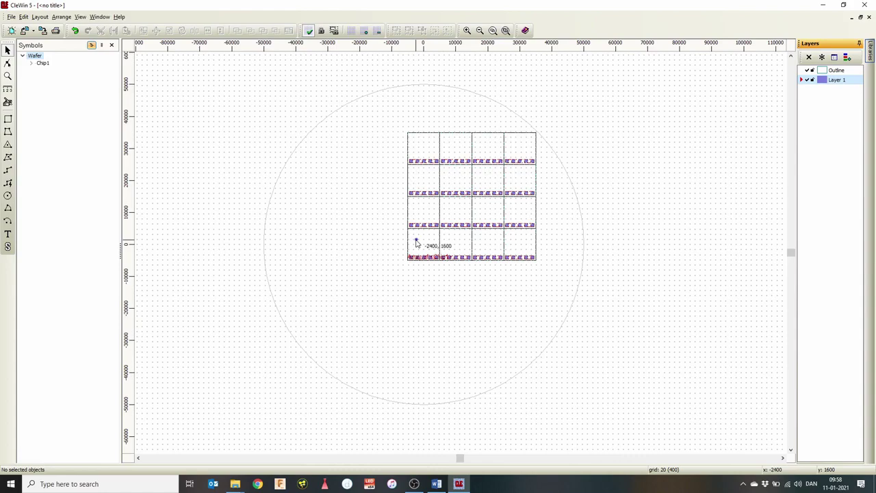